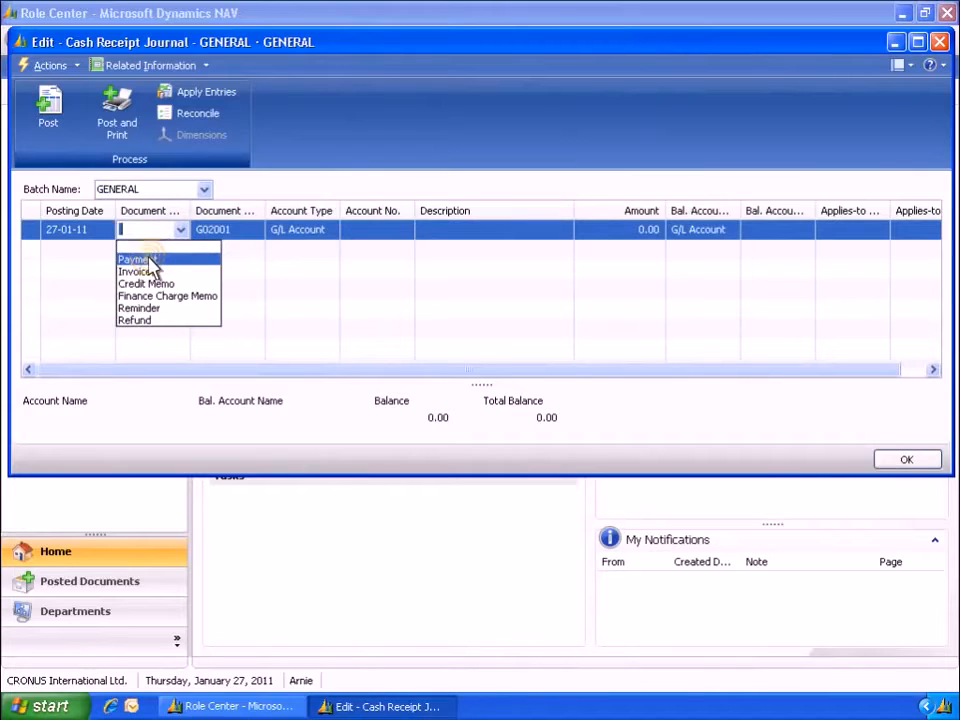
- Set the cash receipt line to document type Payment and account type Customer, with The Cannon Group PLC as the account
click(151, 258)
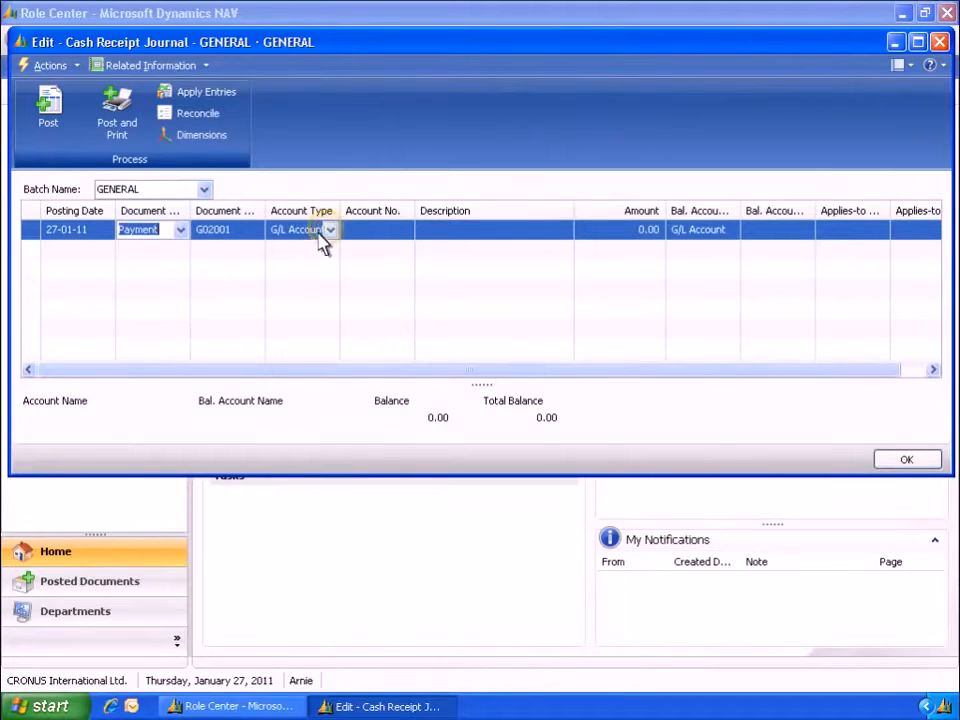
click(330, 231)
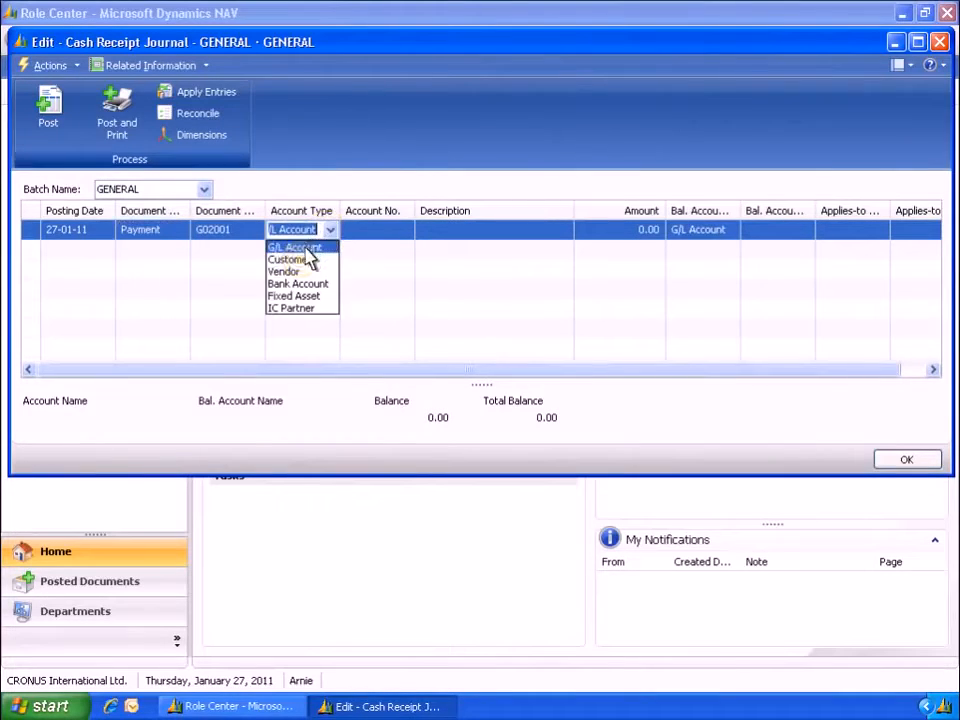
click(301, 260)
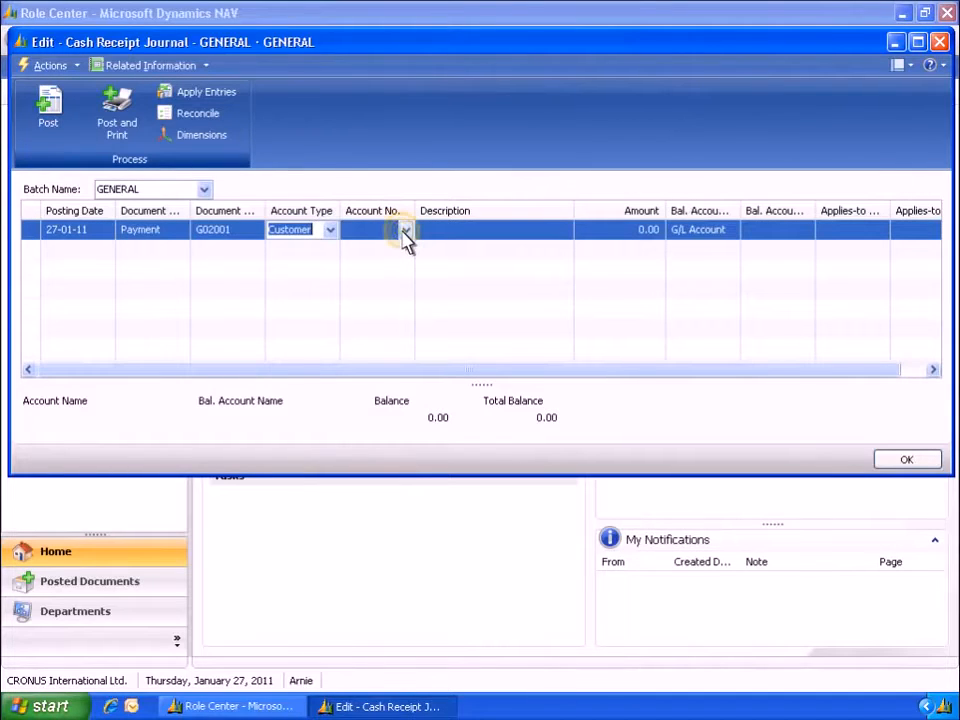
click(405, 232)
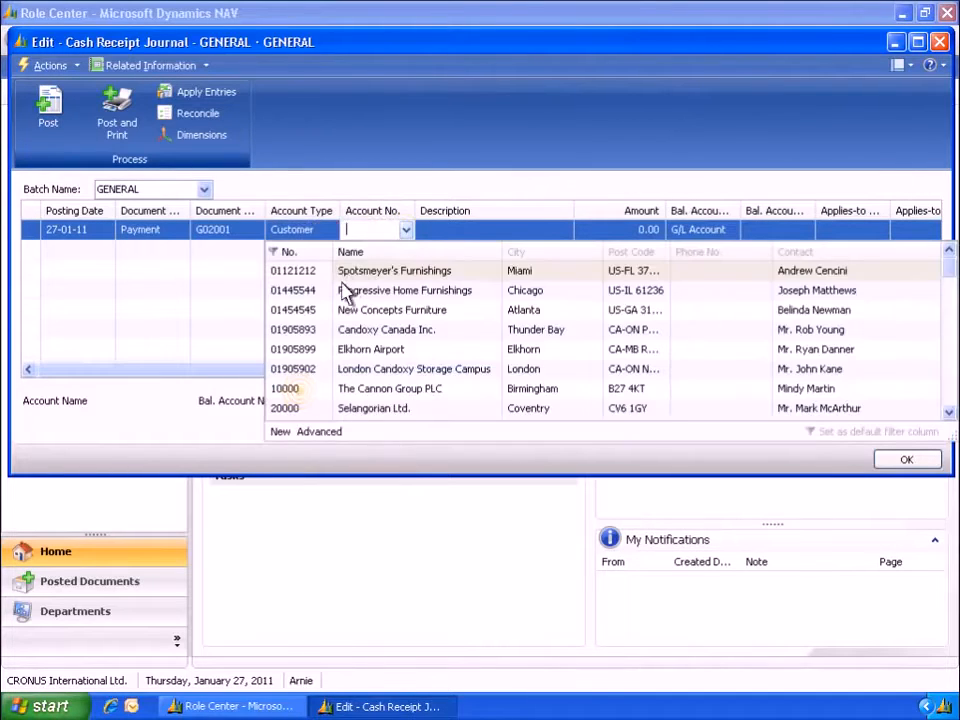
click(303, 389)
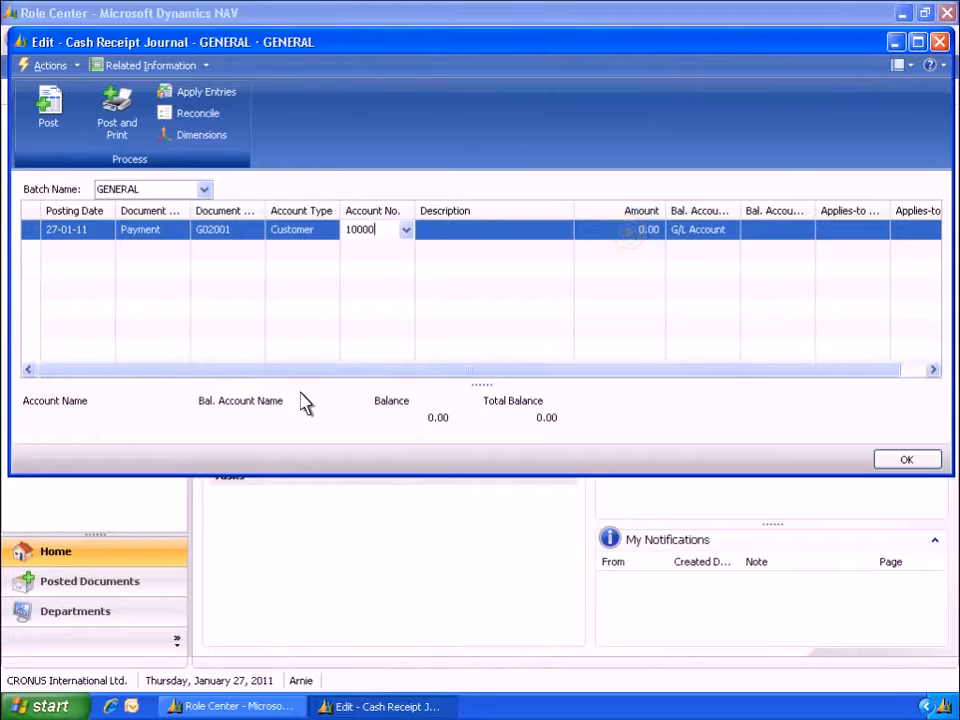
- Enter the amount -16,287.74 and set the balancing account to the Bank Account WWB-OPERATING
click(632, 236)
click(722, 233)
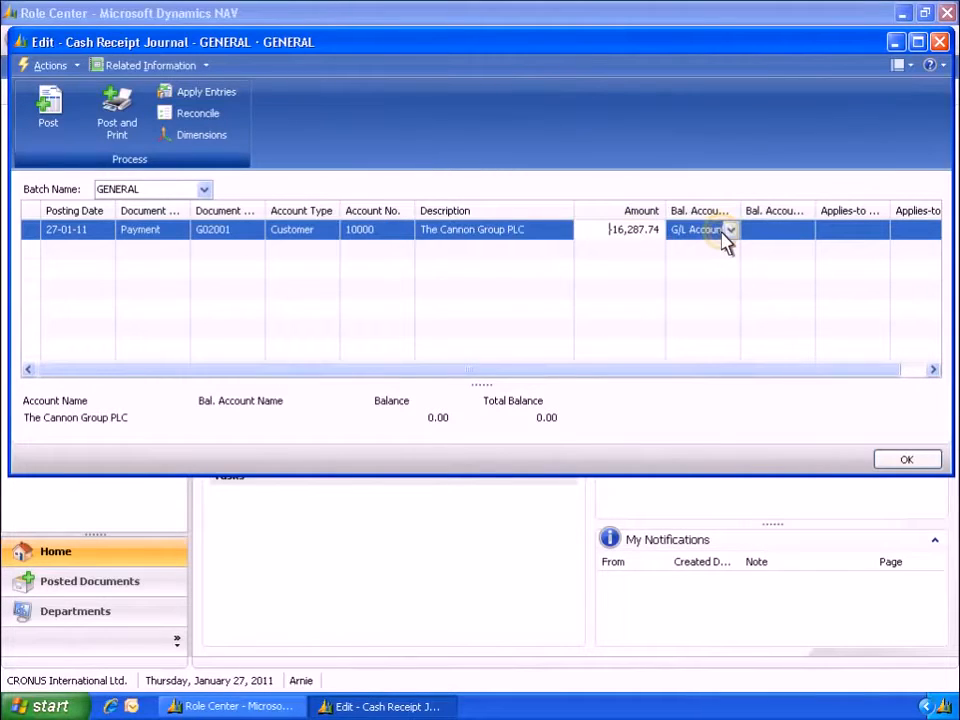
click(728, 231)
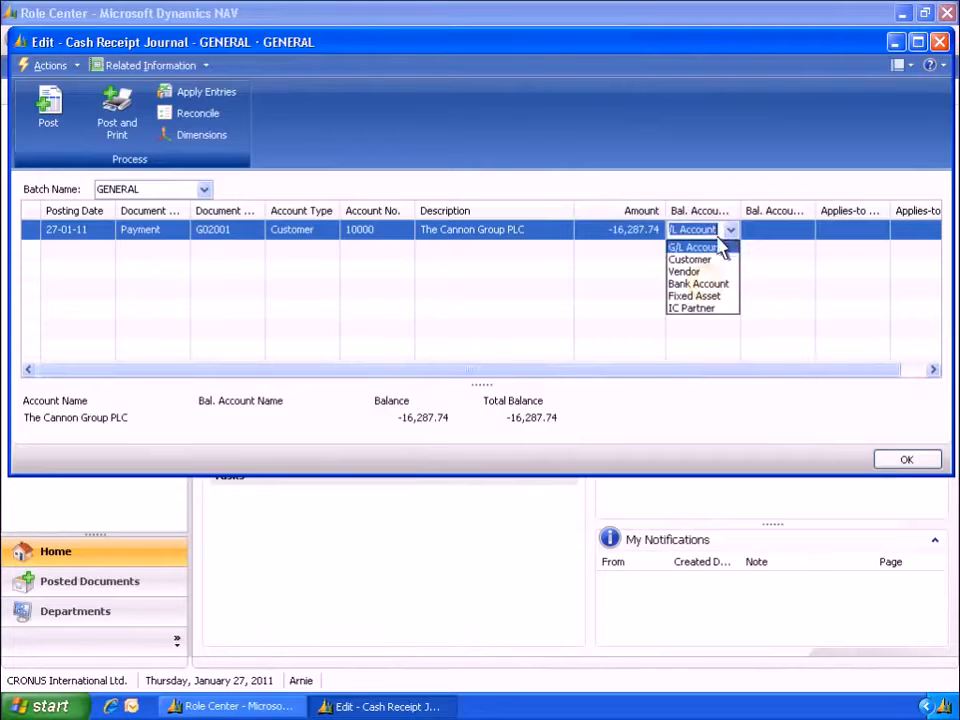
click(708, 285)
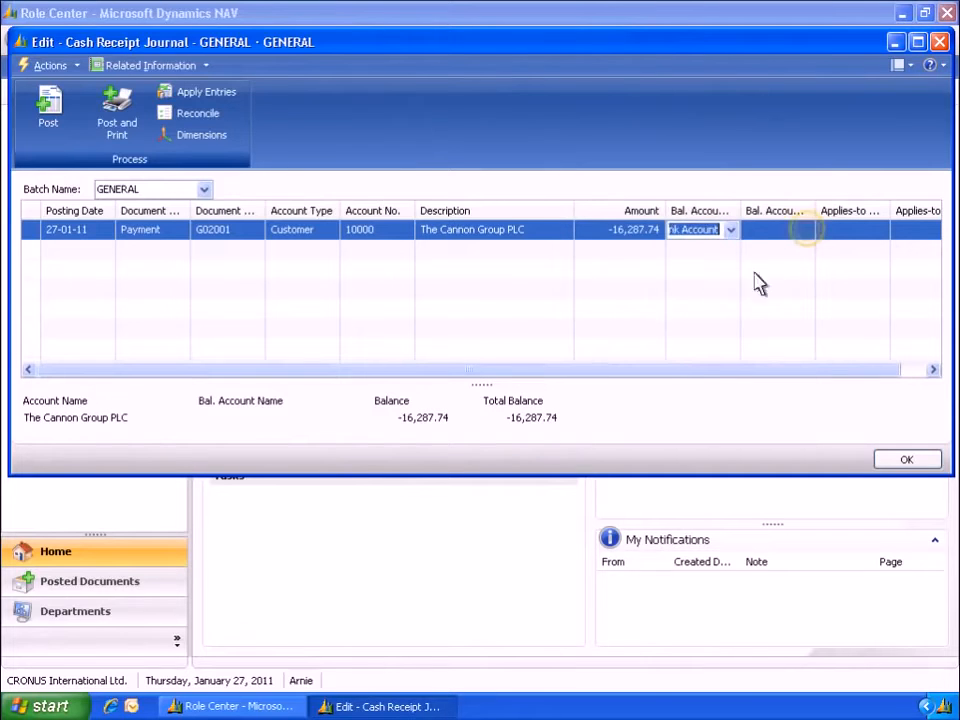
click(806, 232)
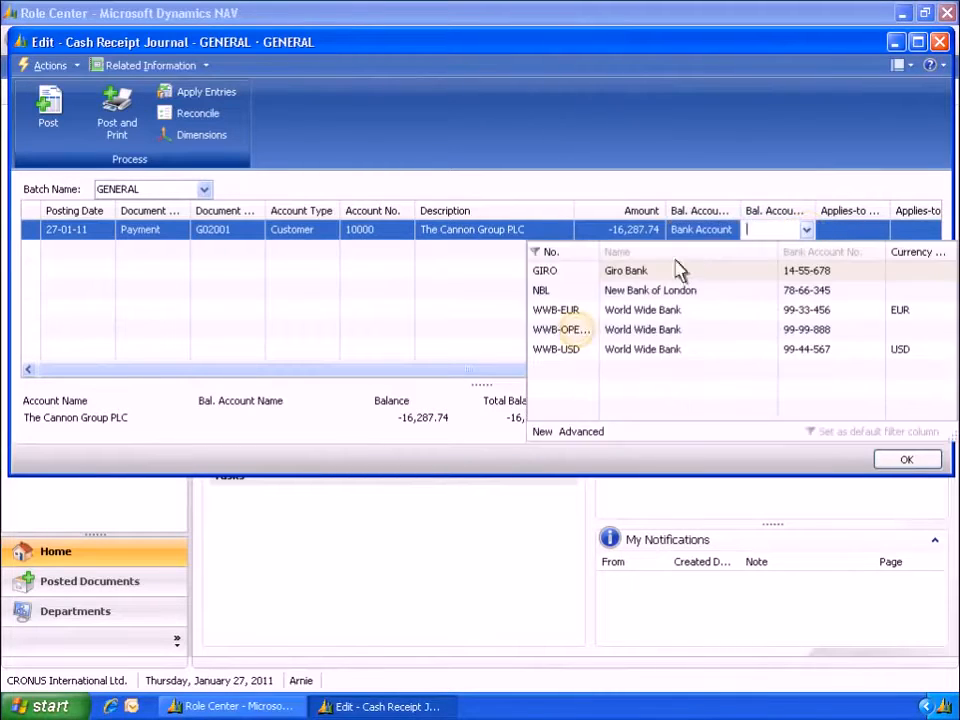
click(579, 337)
- Apply the payment to the customer's invoices dated 09-01-11 and 24-01-11 by setting their Applies-to ID
click(205, 92)
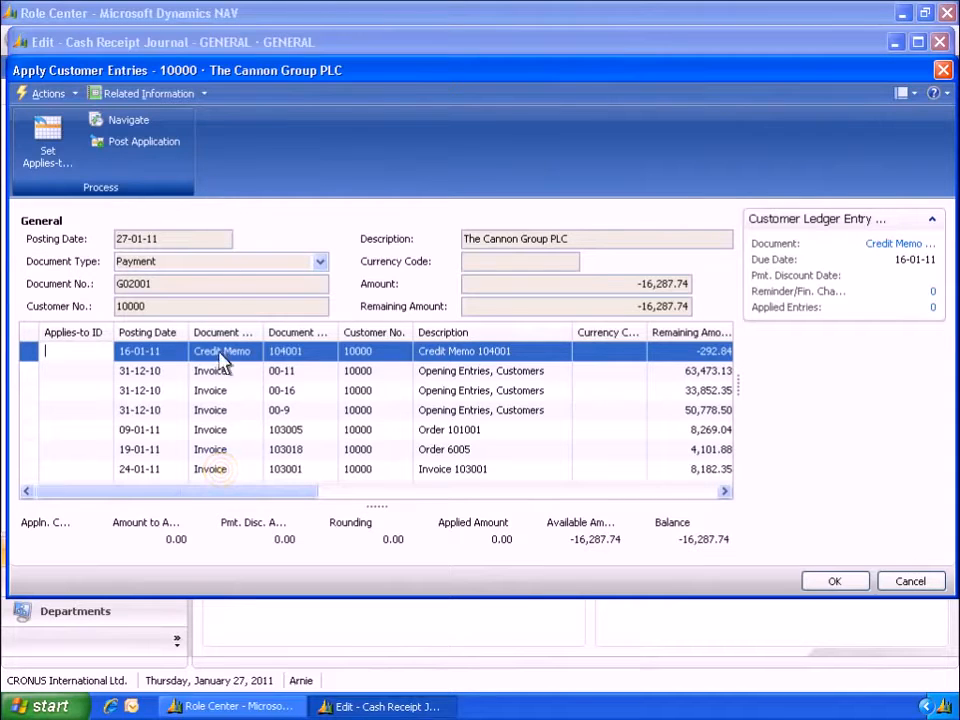
ctrl+click(222, 471)
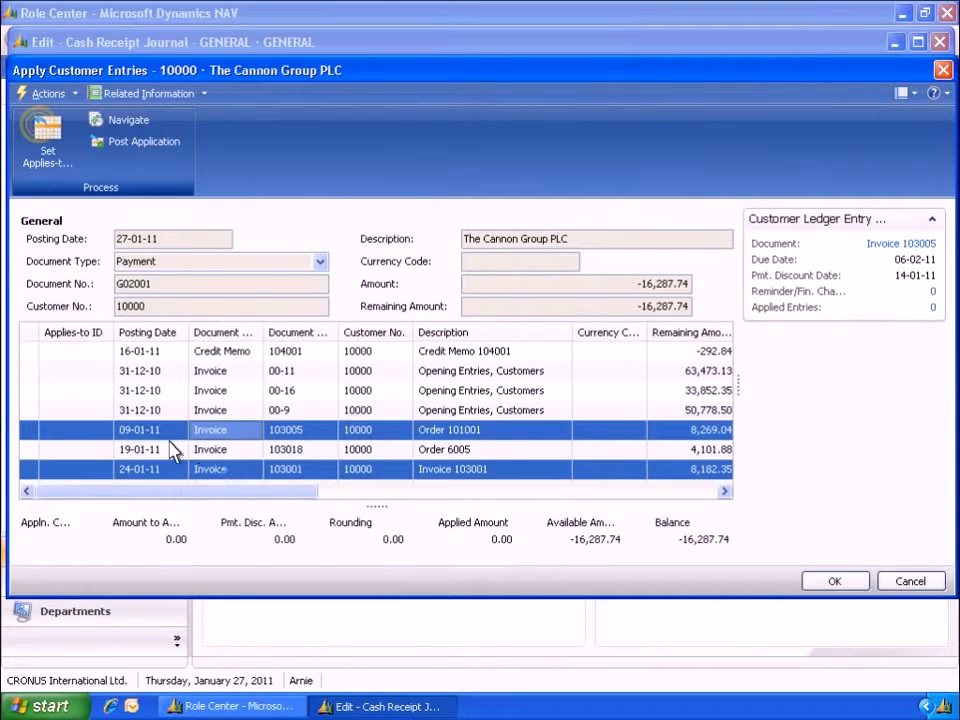
click(46, 152)
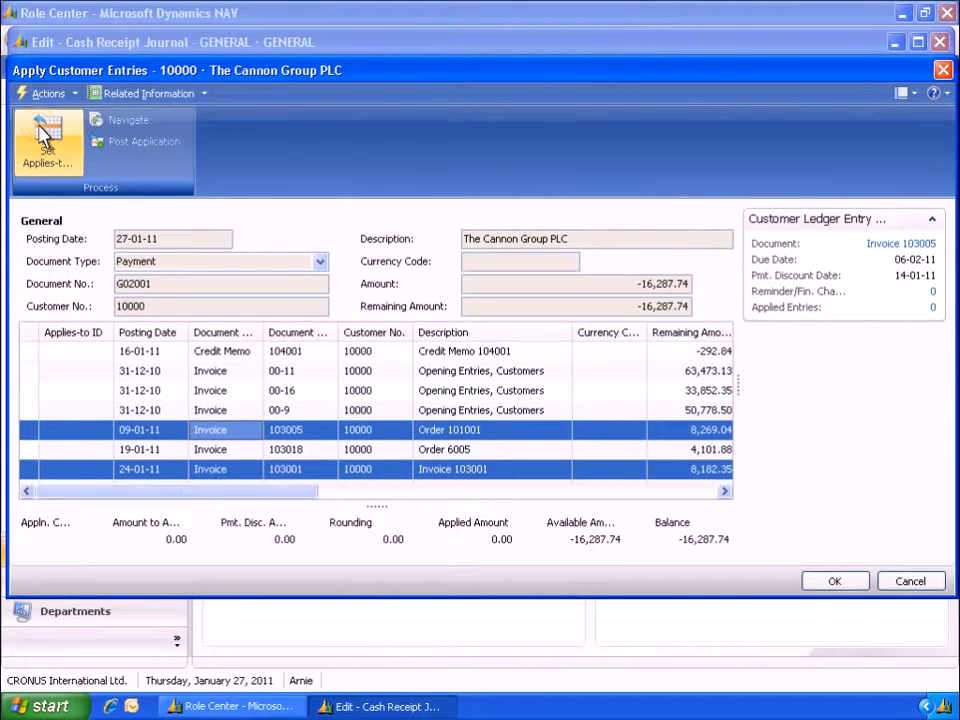
click(835, 585)
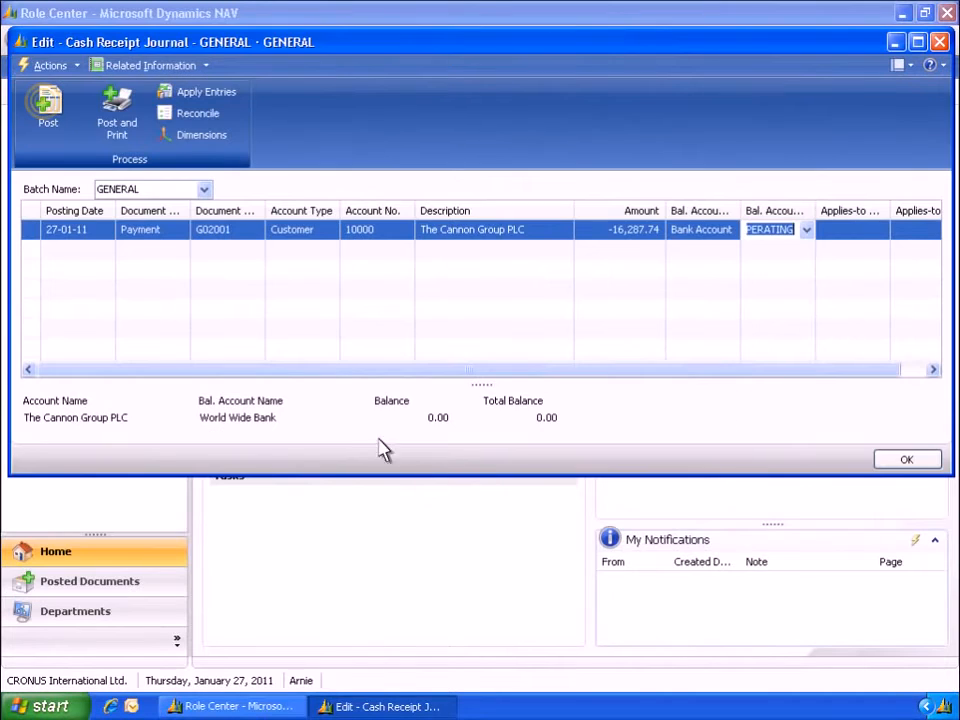
- Post the cash receipt journal lines and close the journal
click(45, 110)
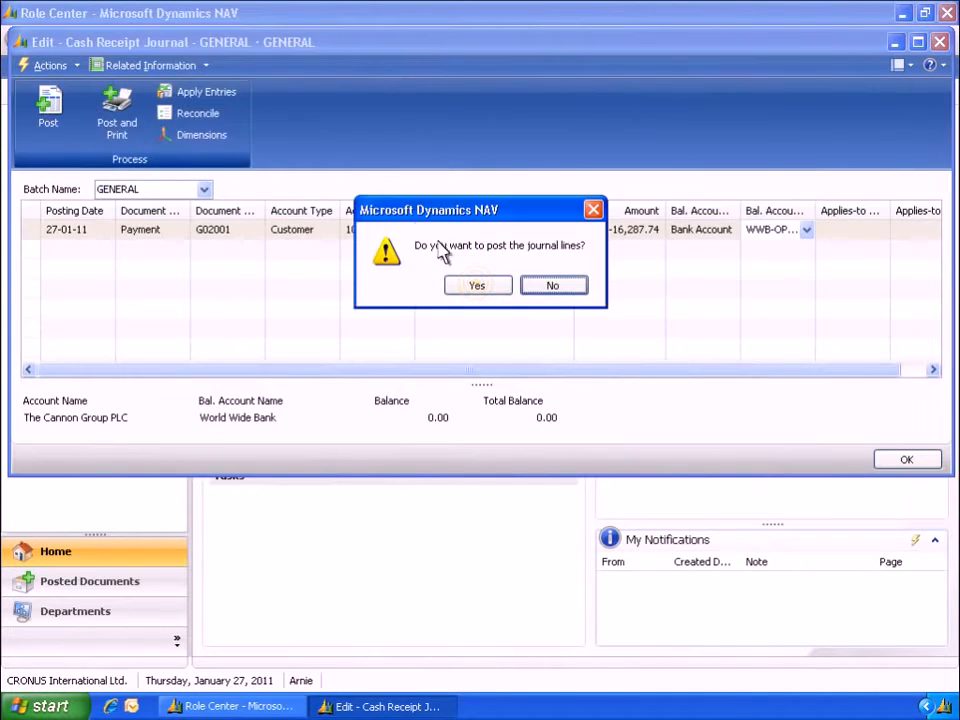
click(477, 286)
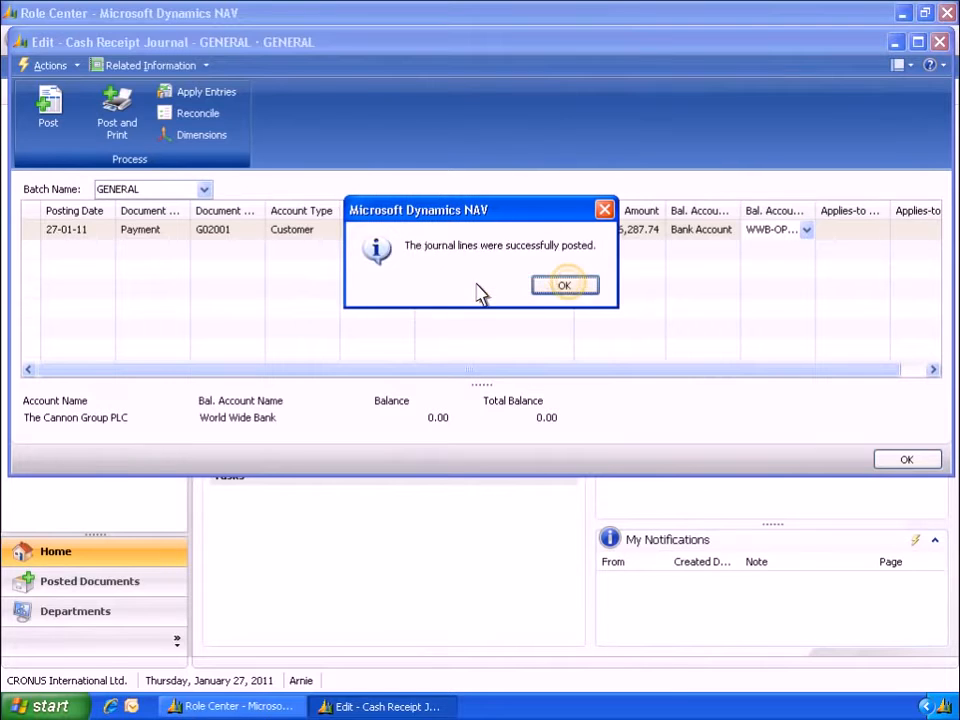
click(567, 286)
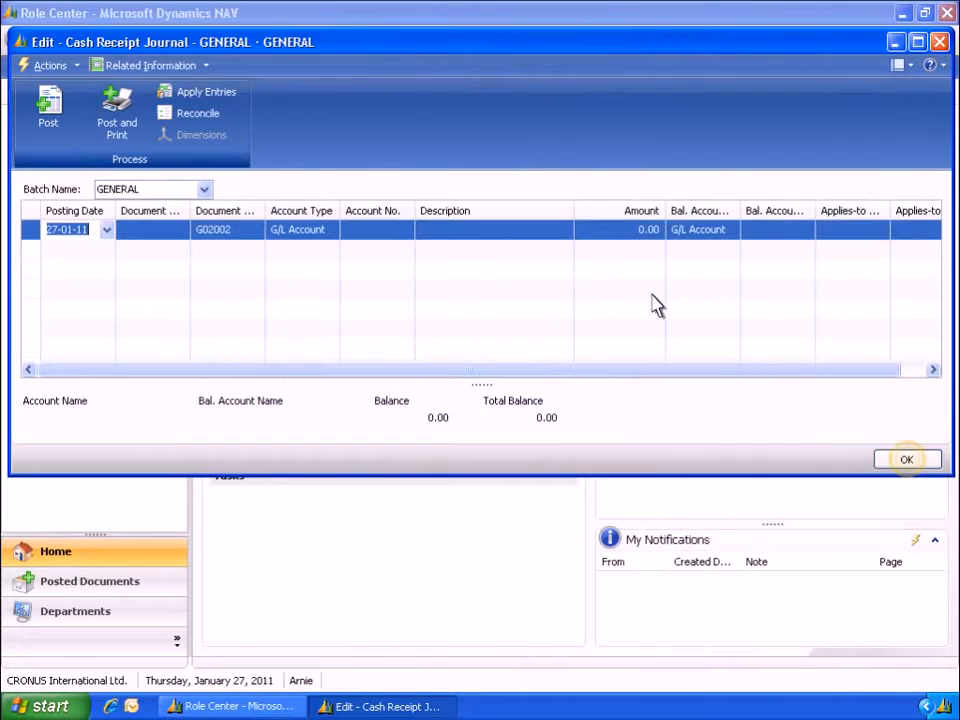
click(907, 460)
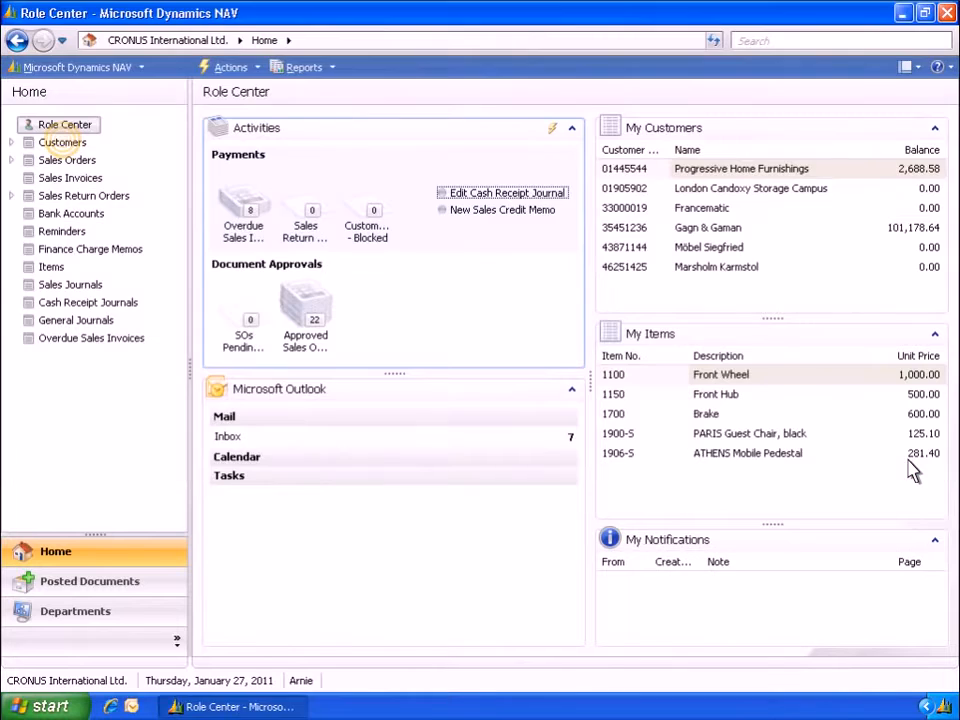
- Open the customer ledger entries from The Cannon Group PLC's customer card
click(62, 143)
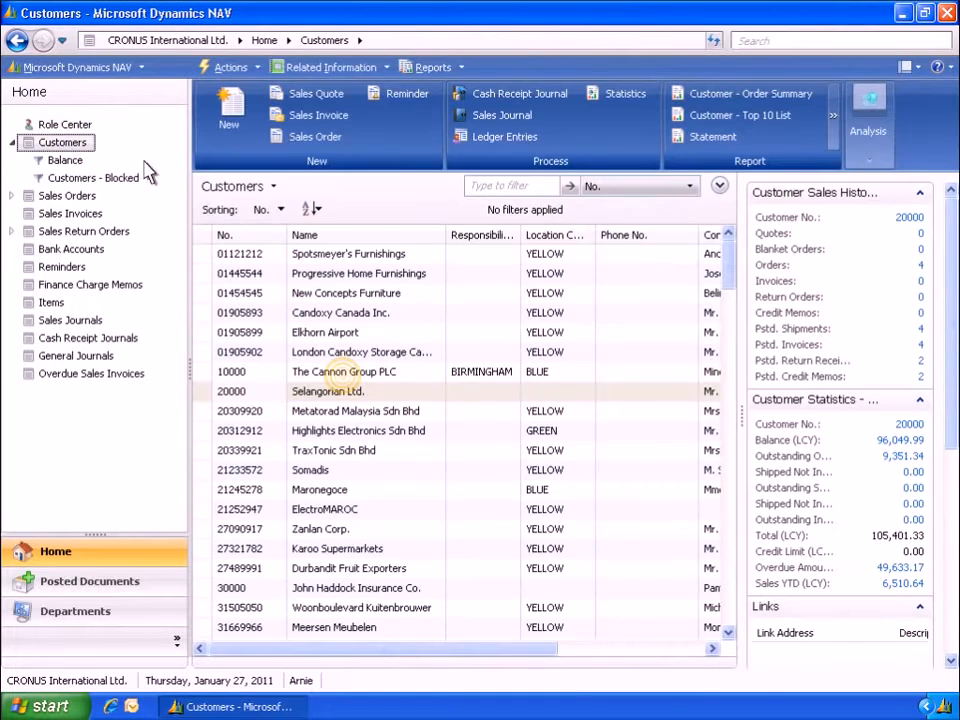
double_click(344, 374)
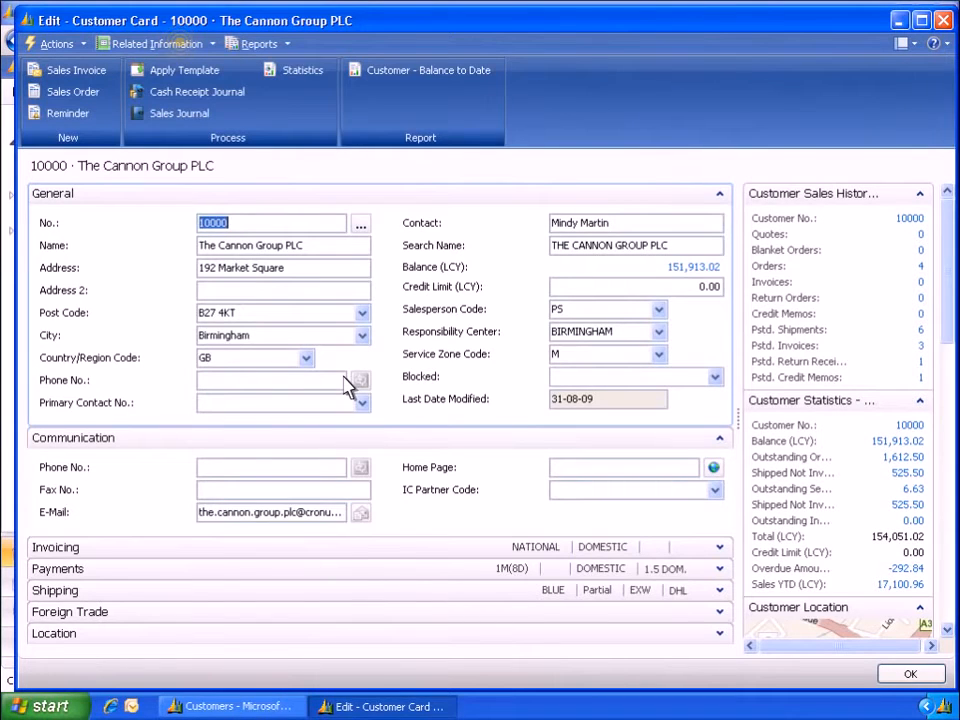
click(182, 46)
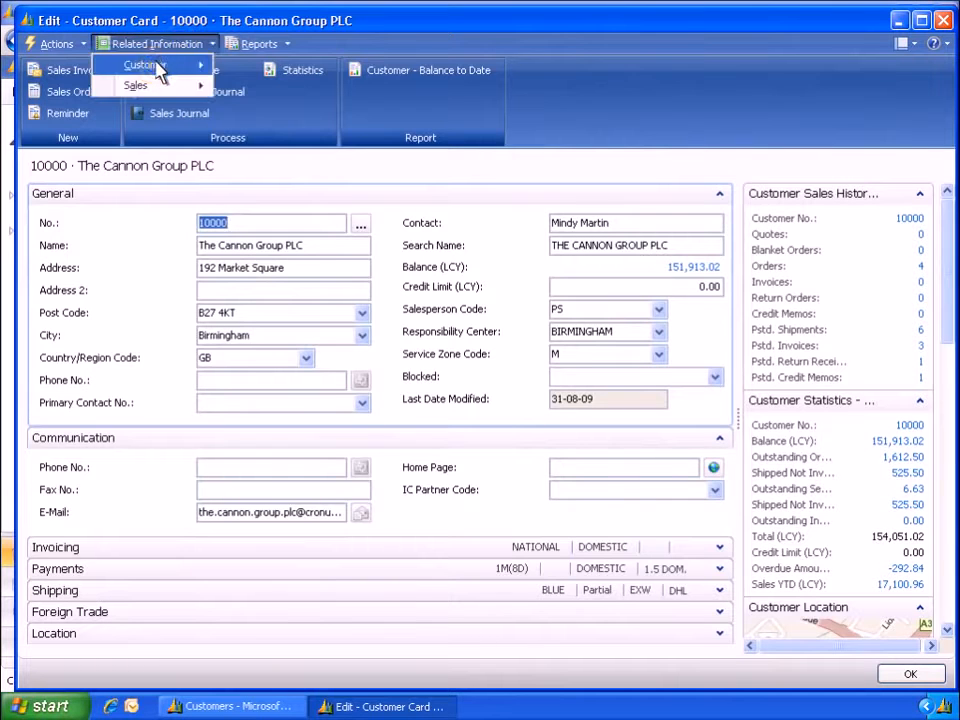
mouse_move(145, 65)
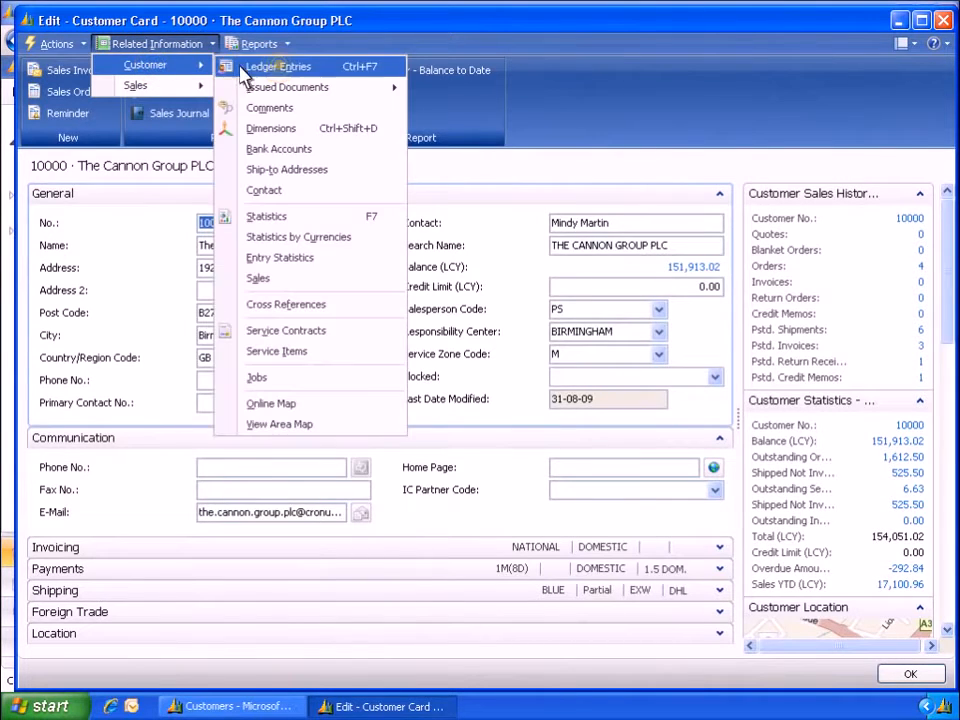
click(281, 68)
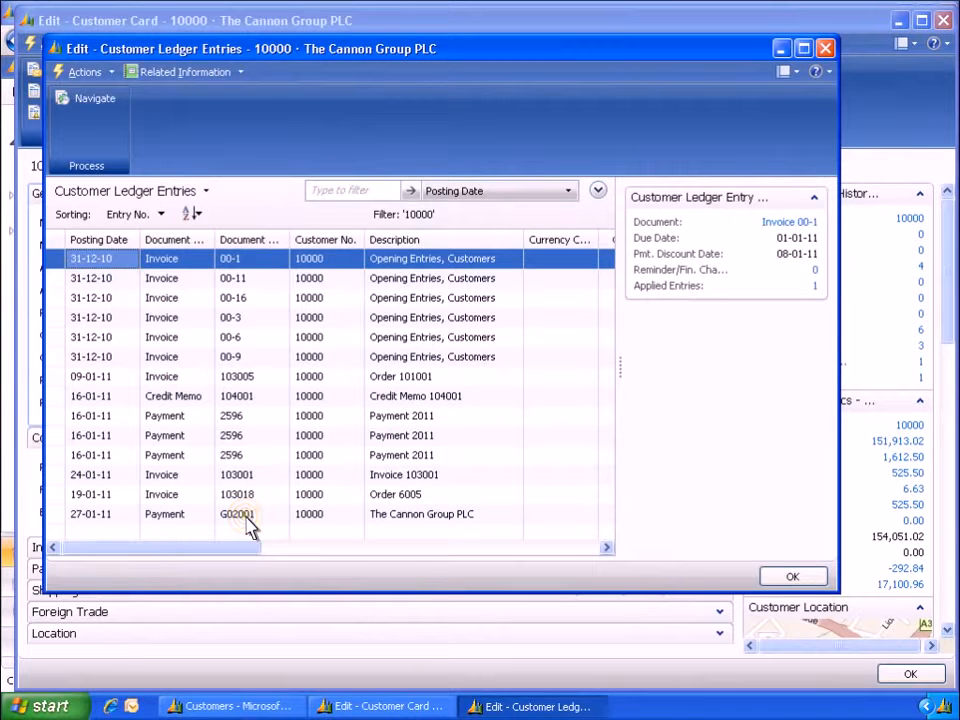
- Examine the 27-01-11 payment's detailed ledger entries and its related document entries with Navigate, then return to the customer card
click(247, 516)
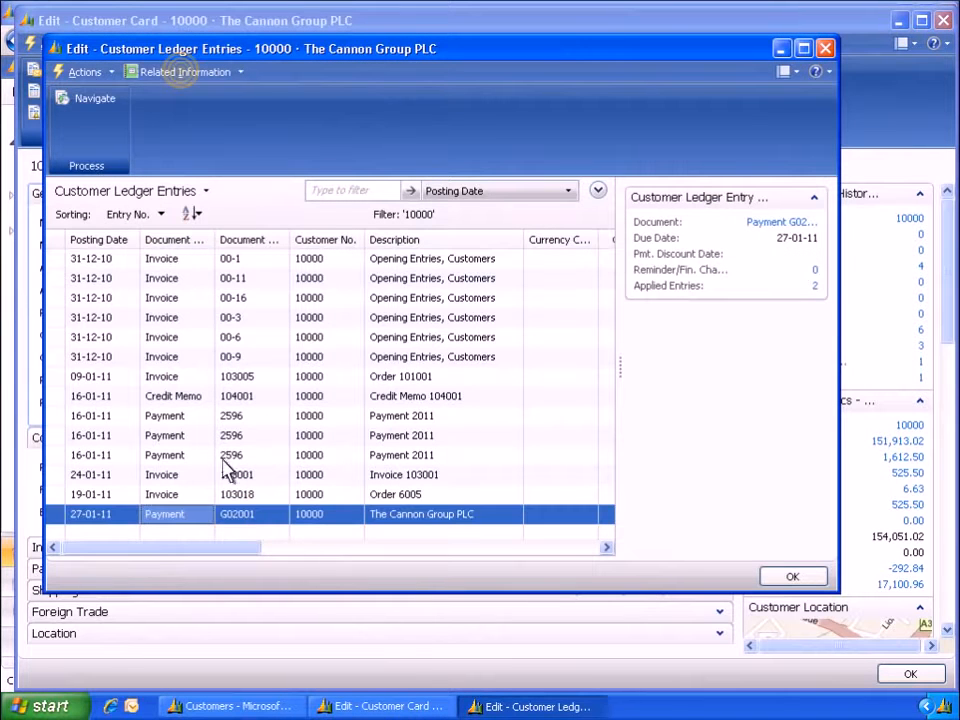
click(182, 72)
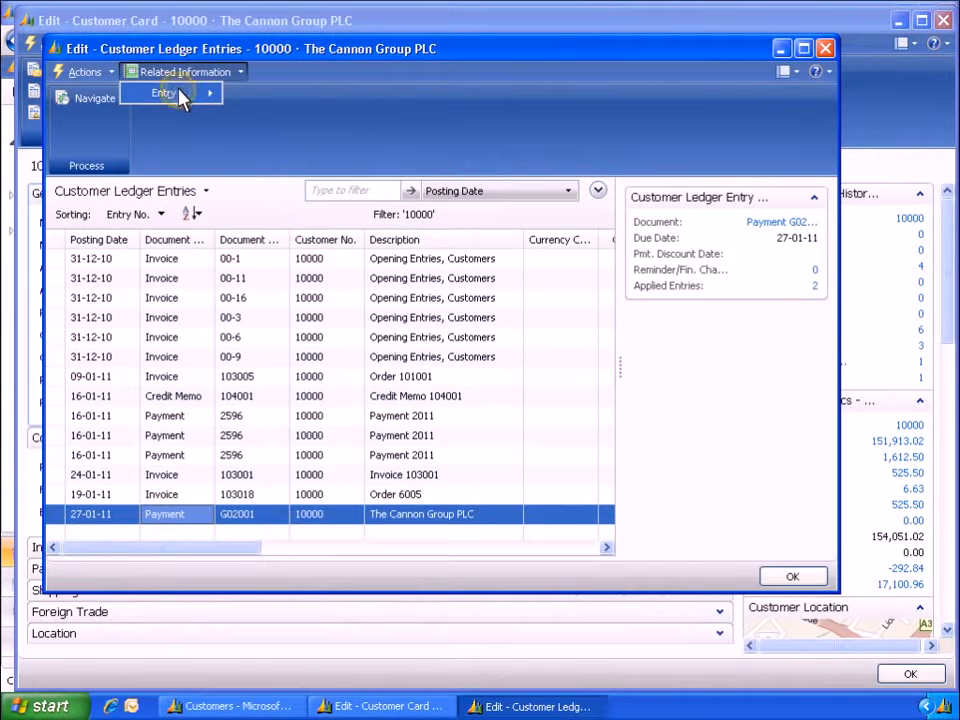
mouse_move(182, 97)
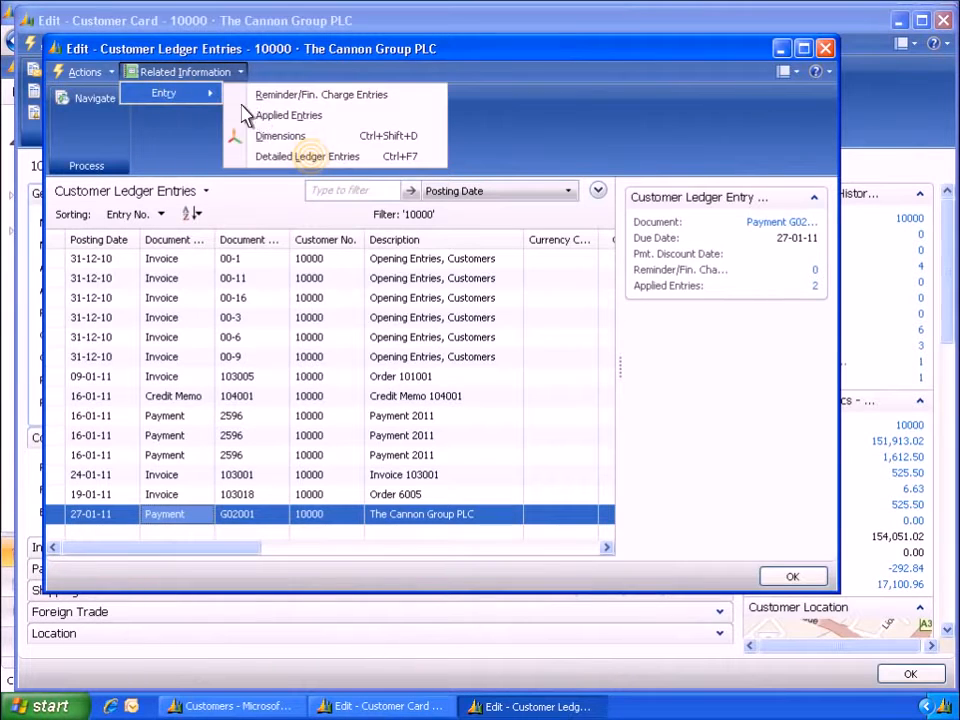
click(312, 157)
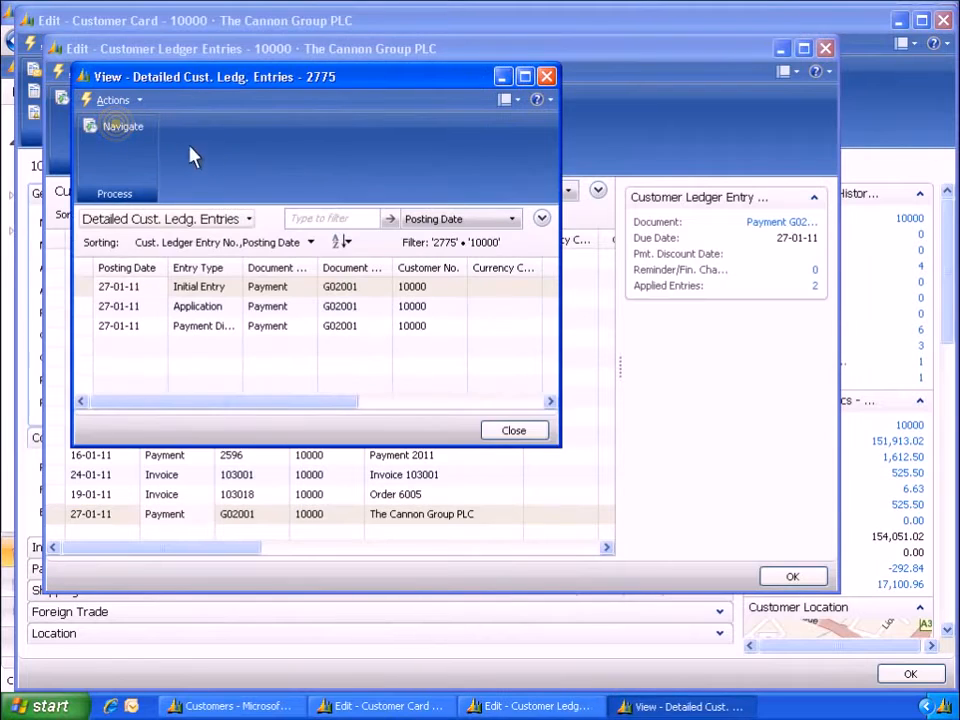
click(118, 128)
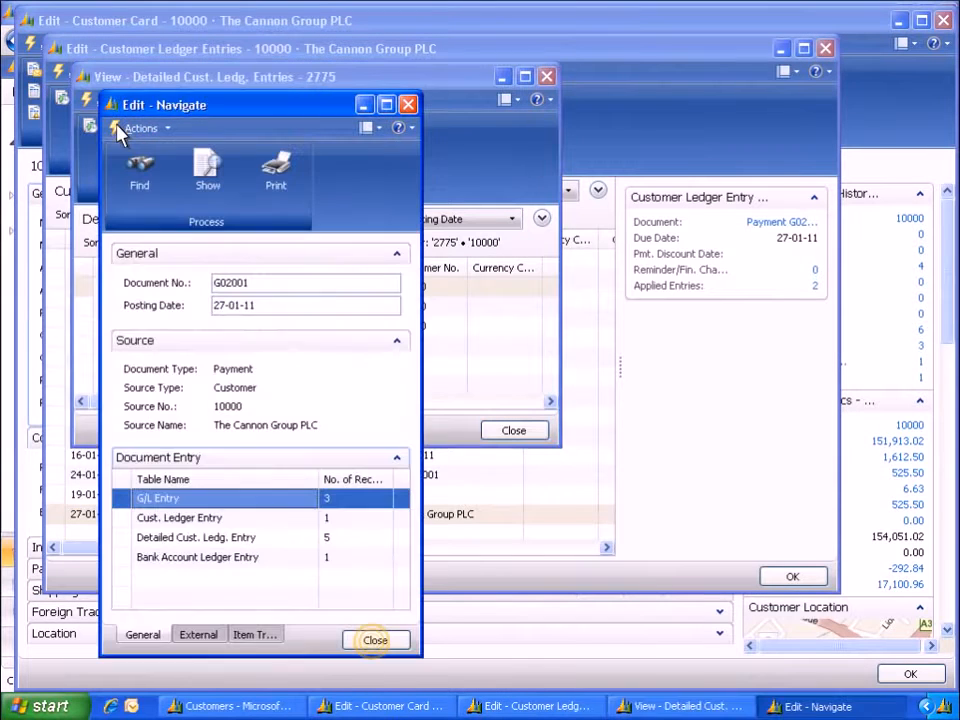
click(375, 641)
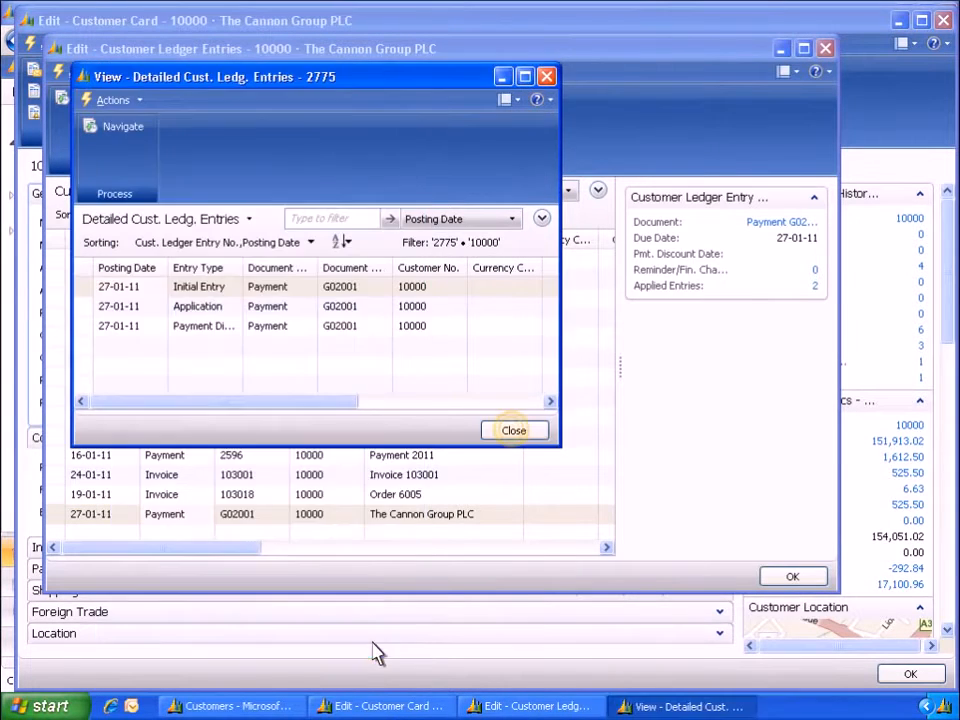
click(516, 434)
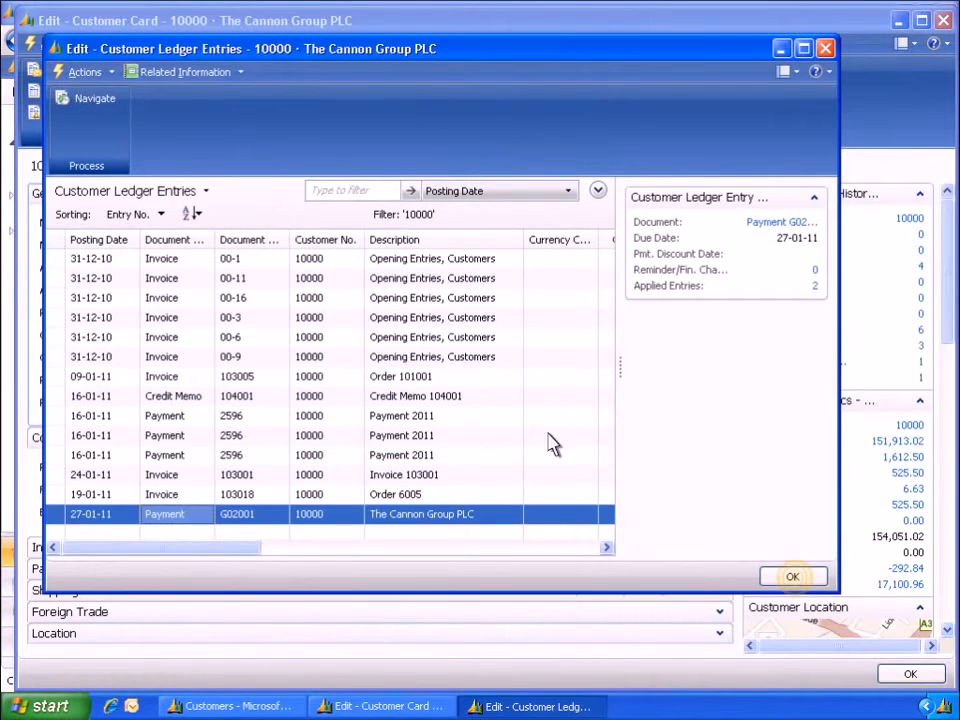
click(796, 577)
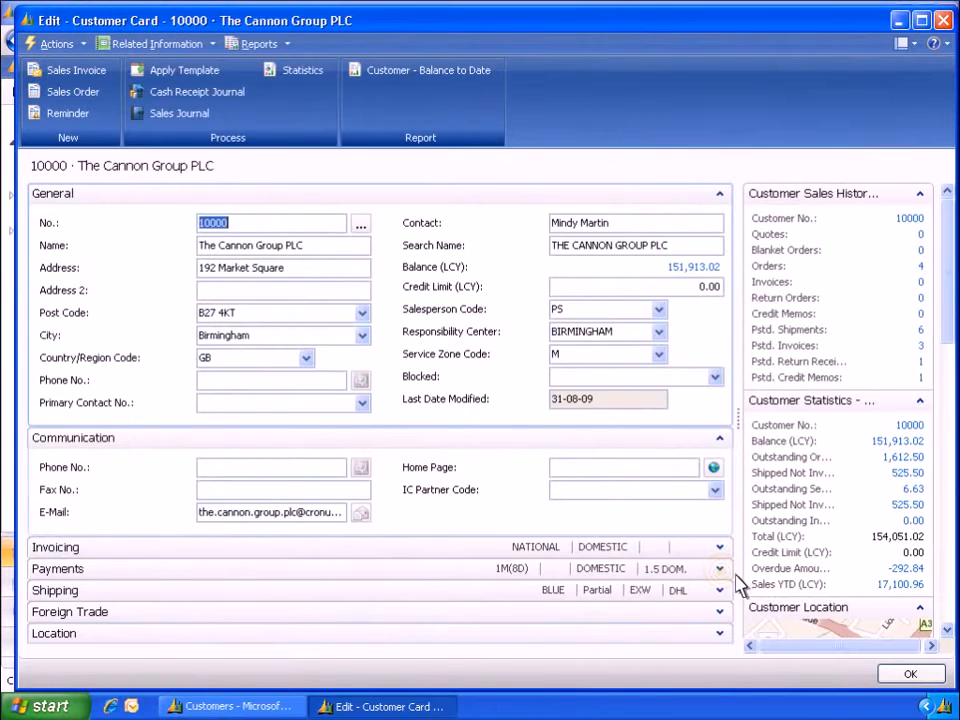
- Review the Application Method options in the customer's payment settings, then close the card and return to the Role Center
click(720, 569)
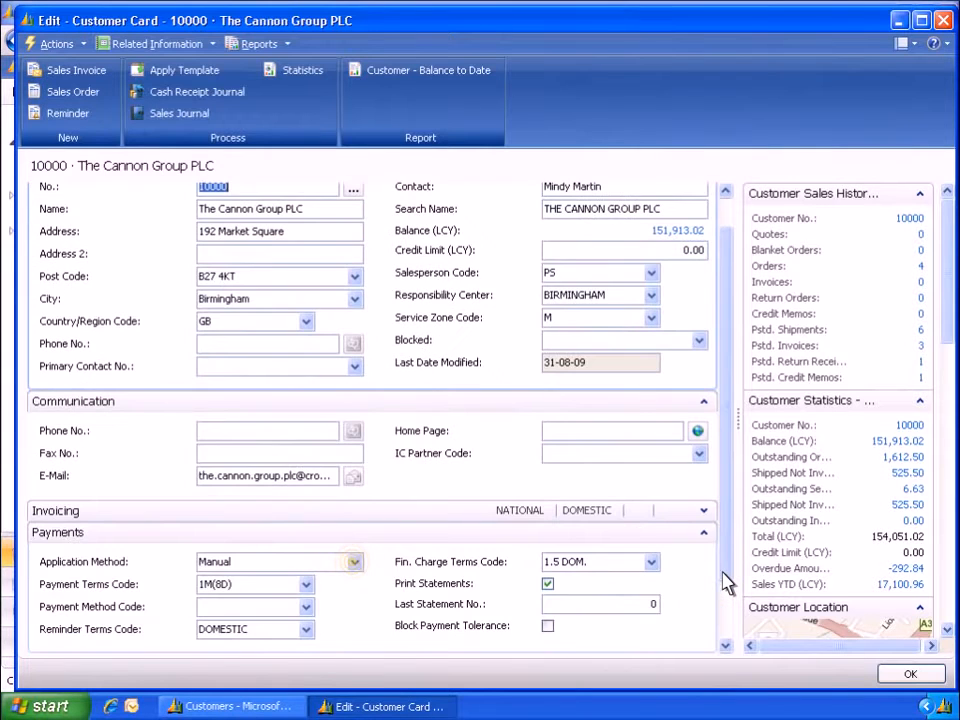
click(355, 562)
click(355, 563)
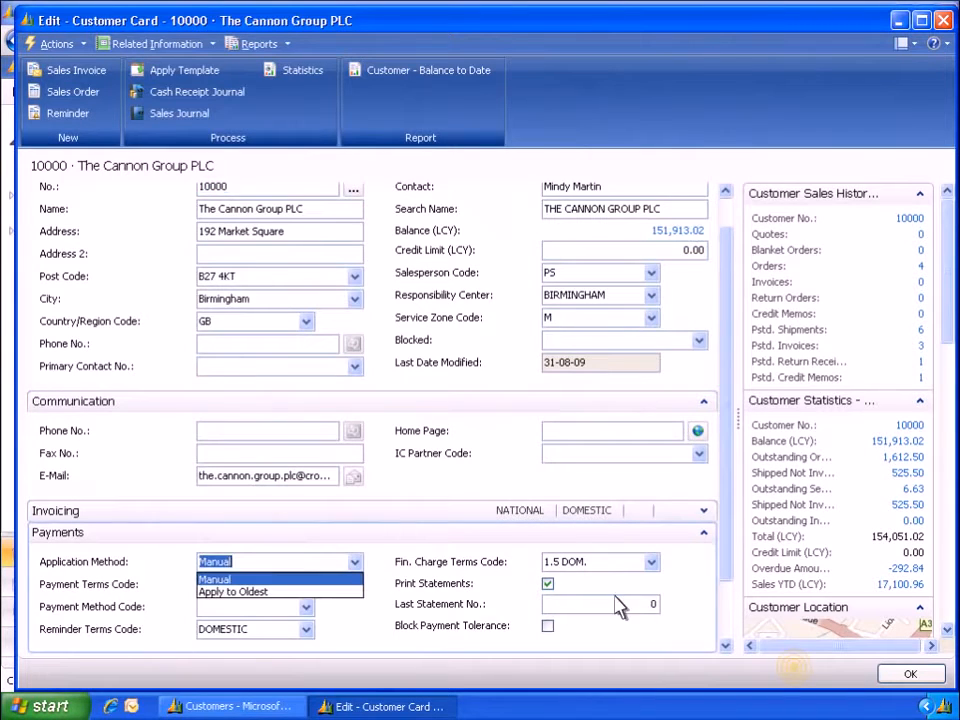
click(797, 673)
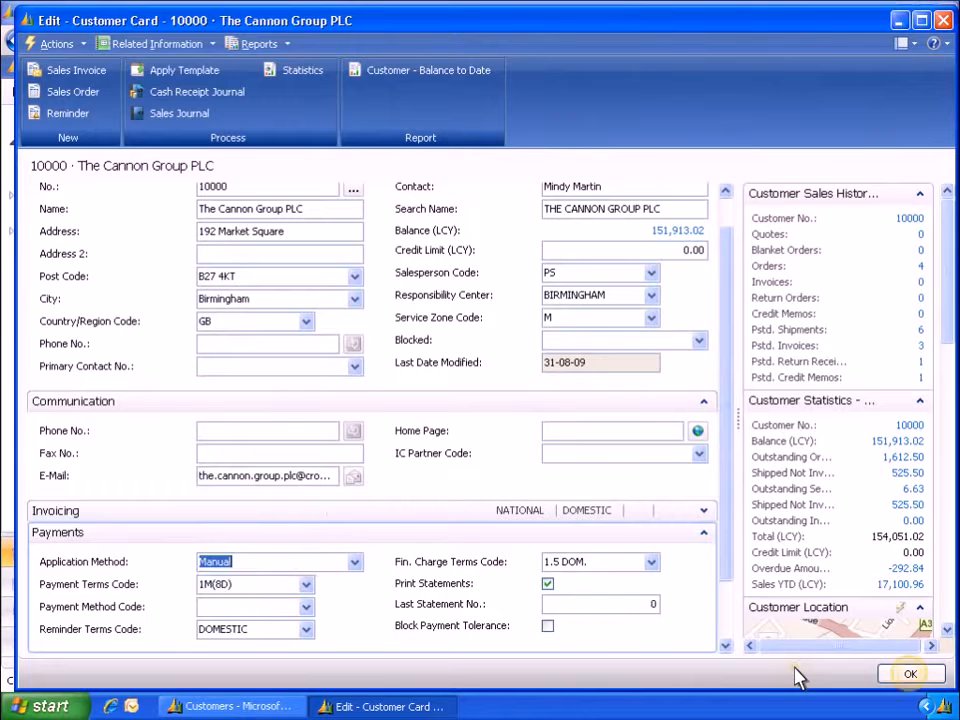
click(907, 675)
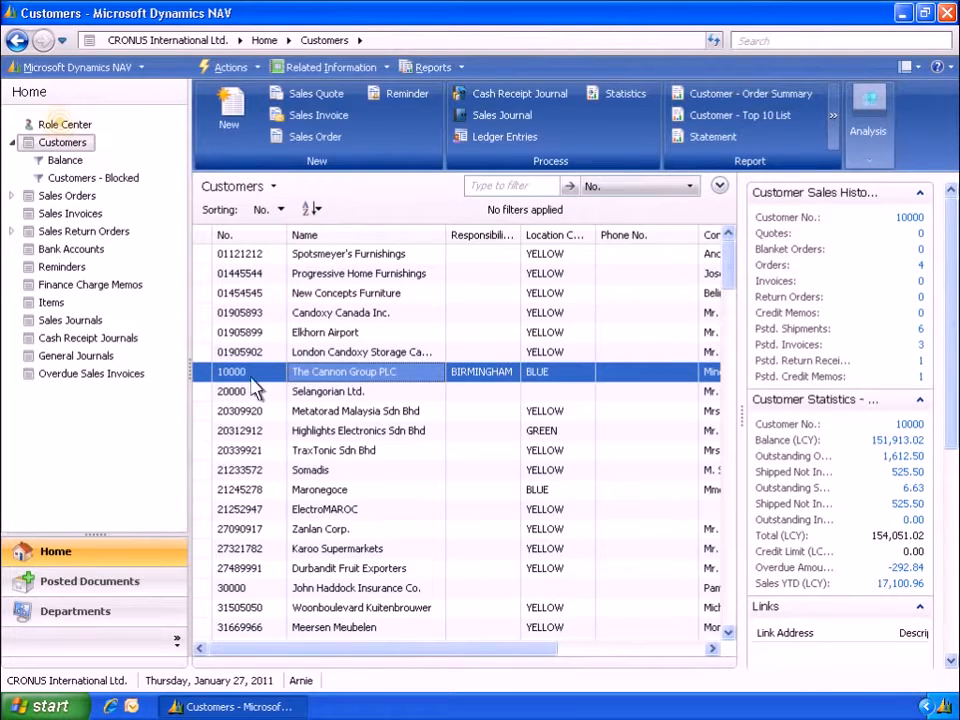
click(62, 126)
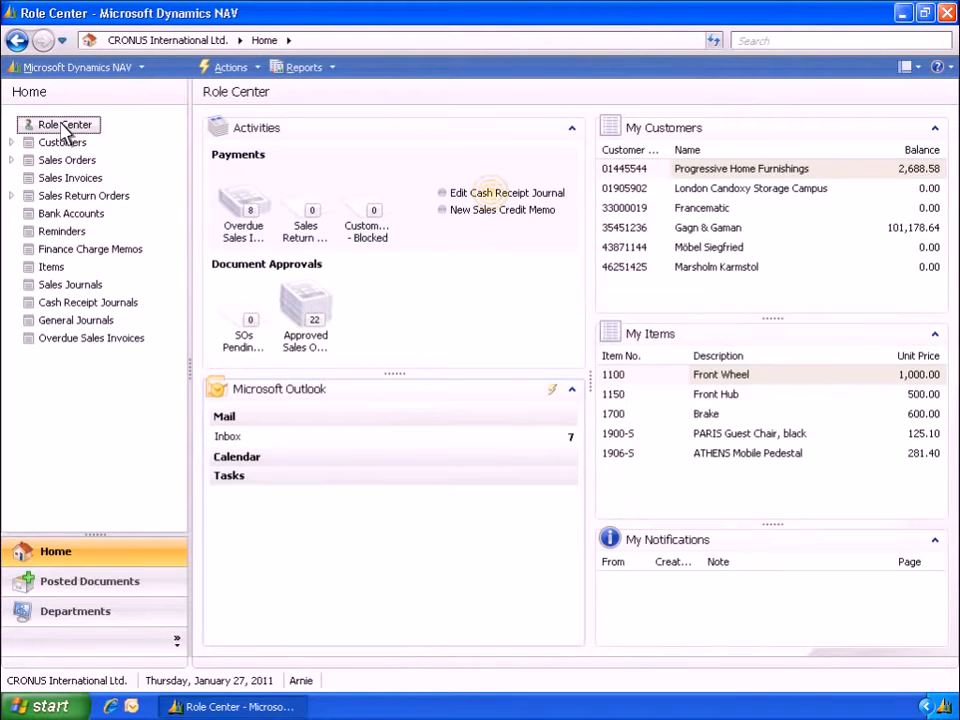
- Open the cash receipt journal and enter a Payment line with account type Customer for John Haddock Insurance Co
click(497, 196)
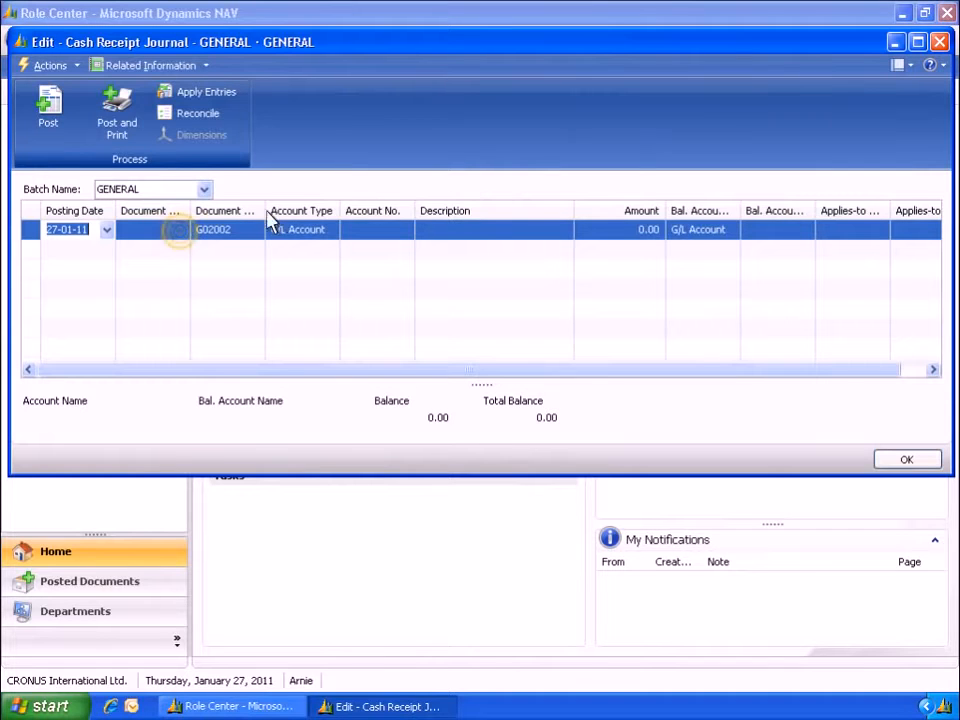
click(181, 230)
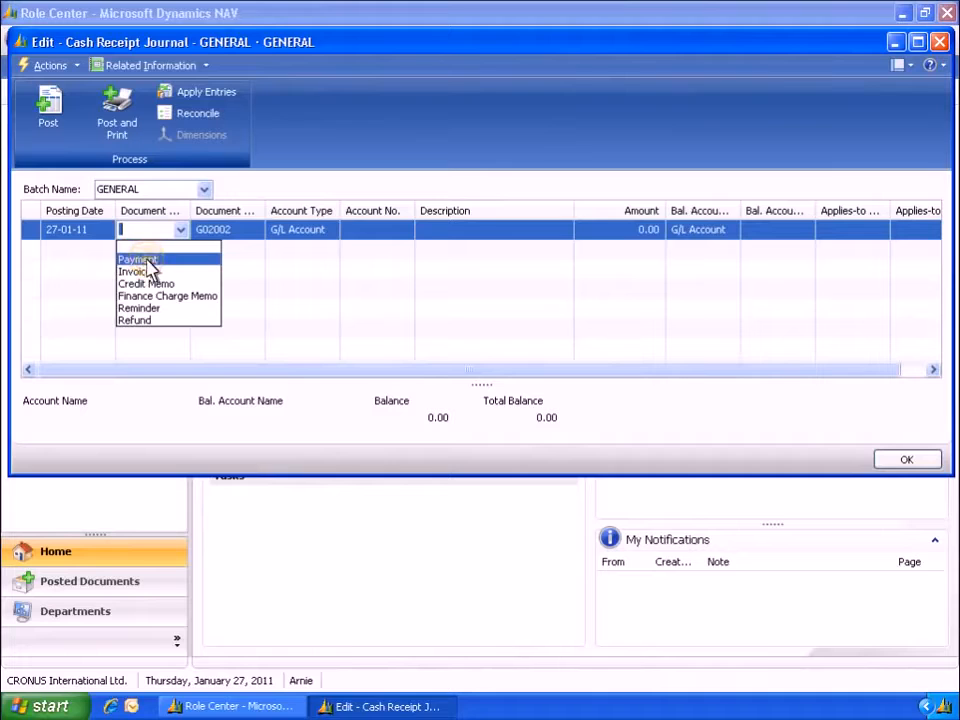
click(147, 260)
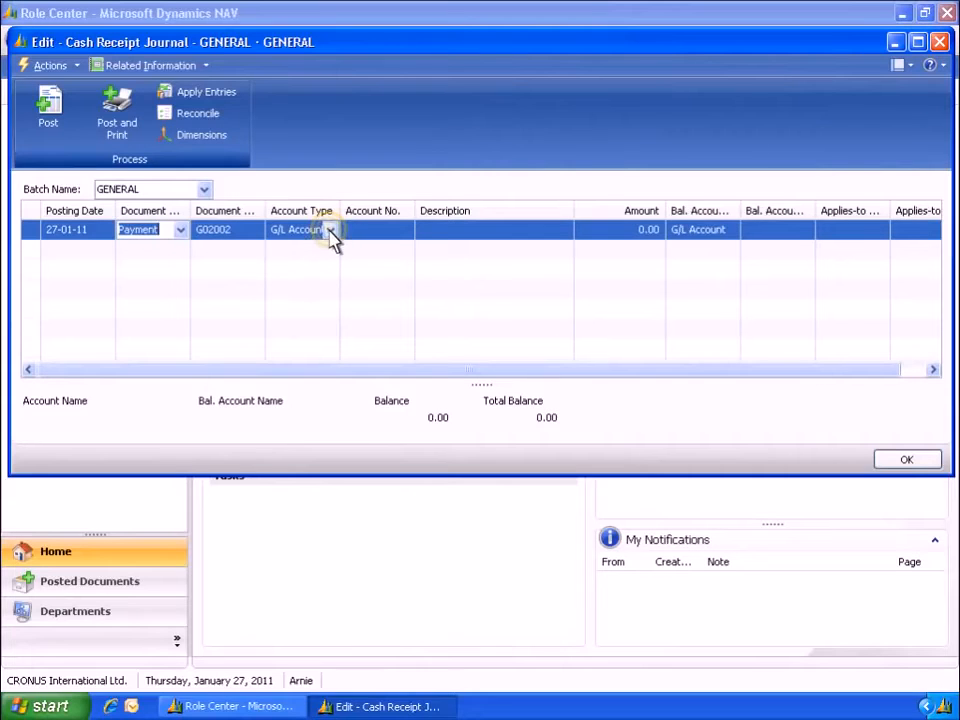
click(331, 231)
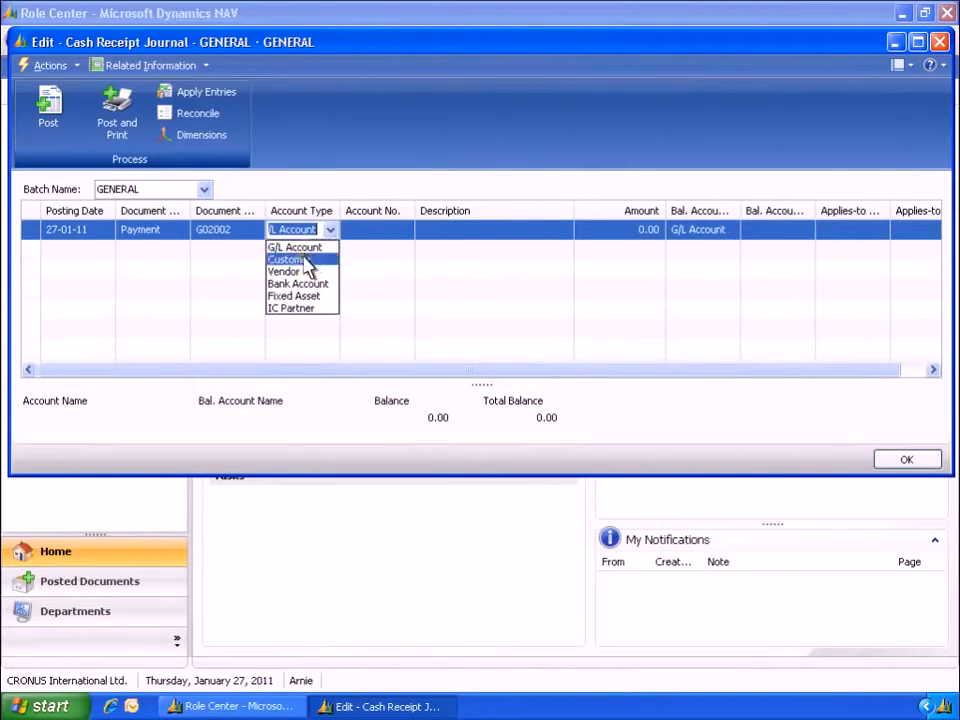
click(306, 261)
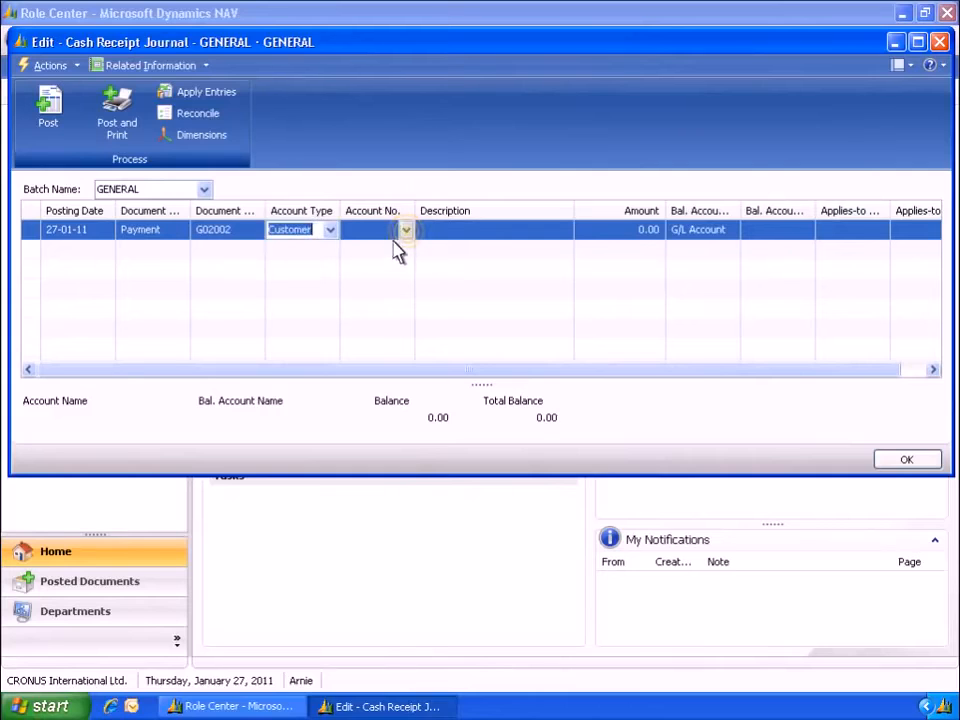
click(406, 231)
click(407, 231)
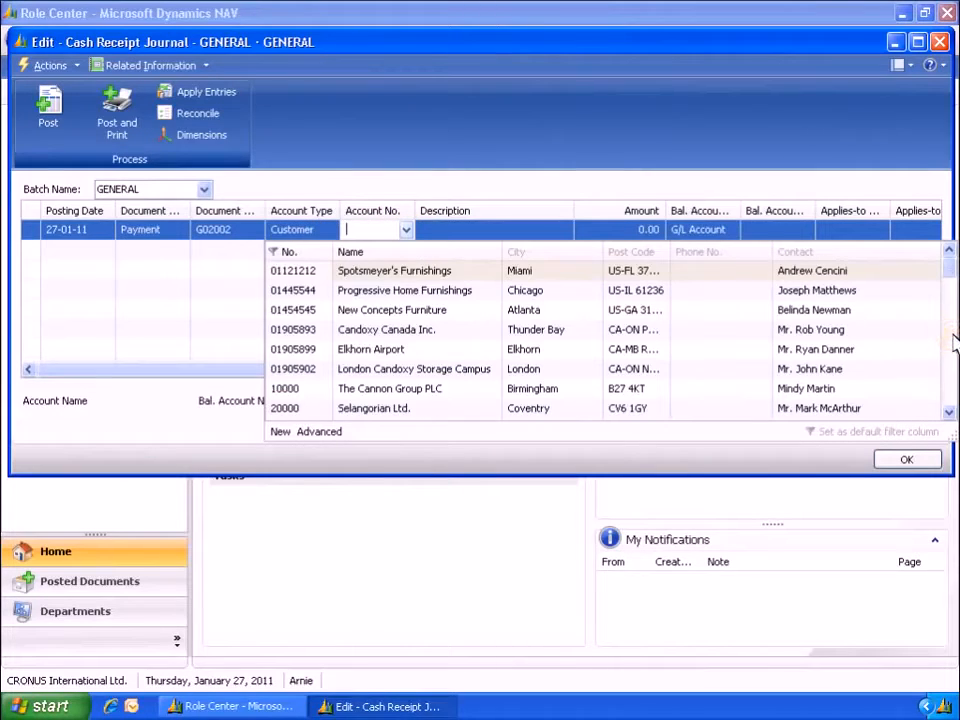
scroll(514, 345, down, 5)
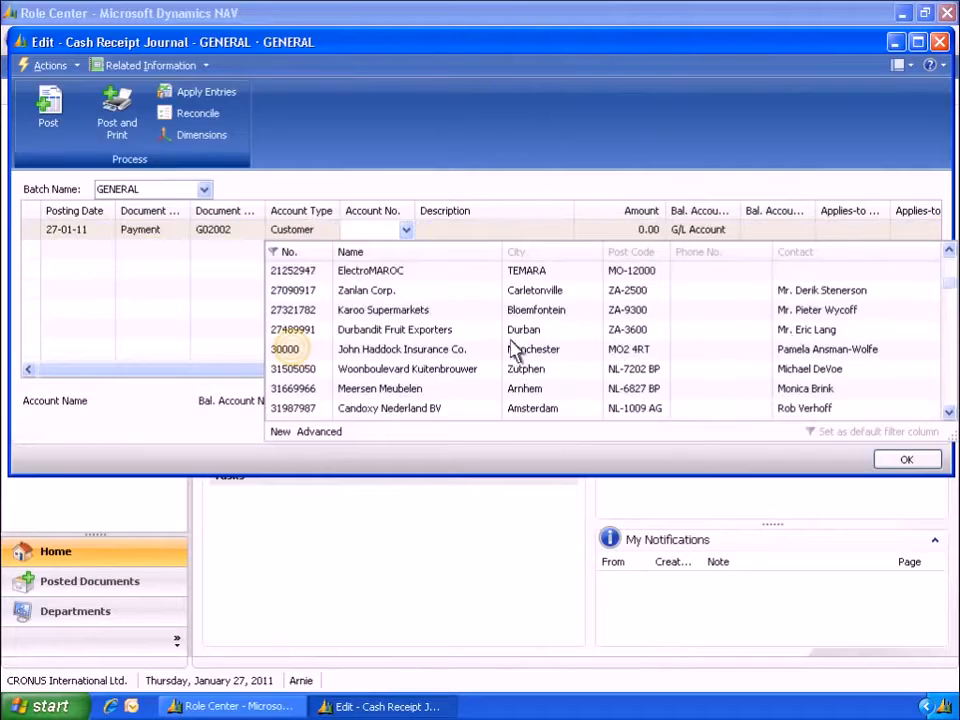
click(293, 350)
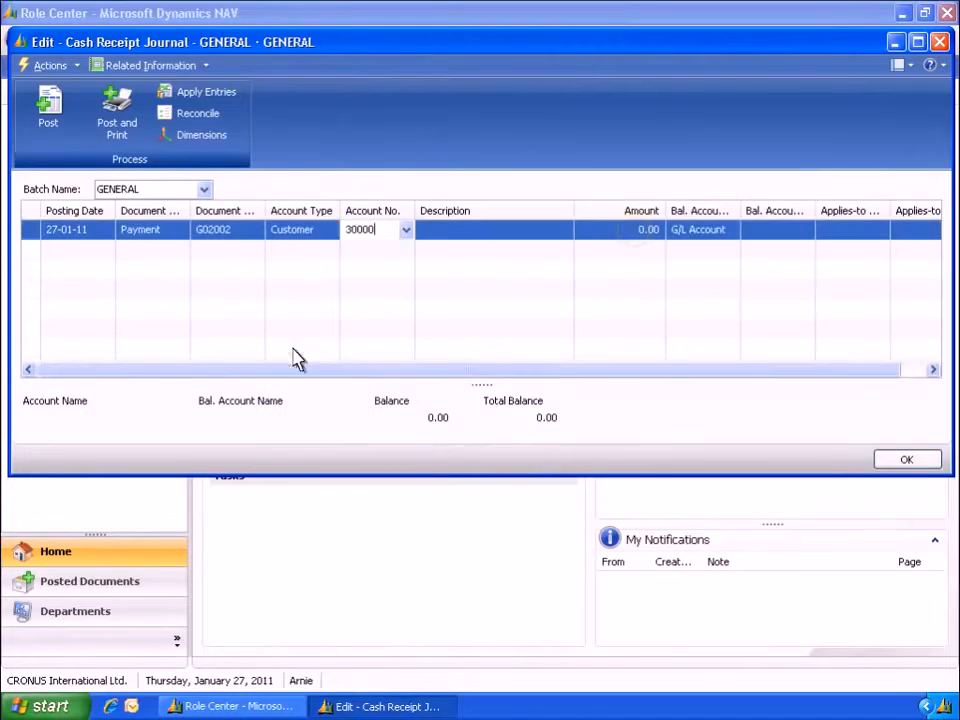
- Set the payment line's amount to -6,860.53 and its balancing account to the bank account WWB-OPERATING
click(636, 232)
text(-6,860.53)
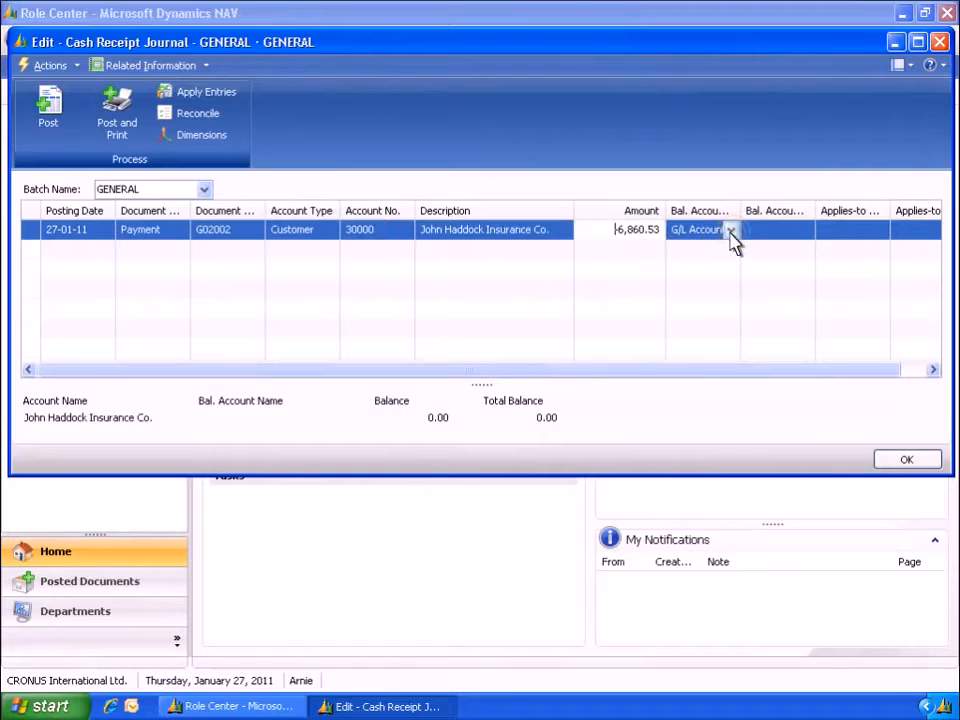
click(732, 232)
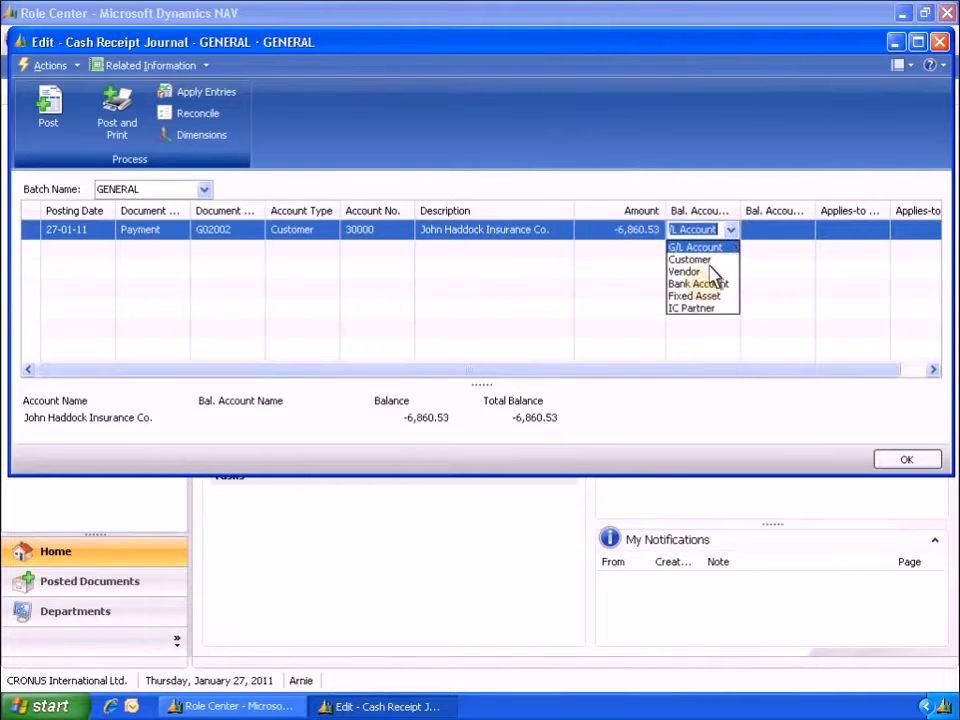
click(706, 286)
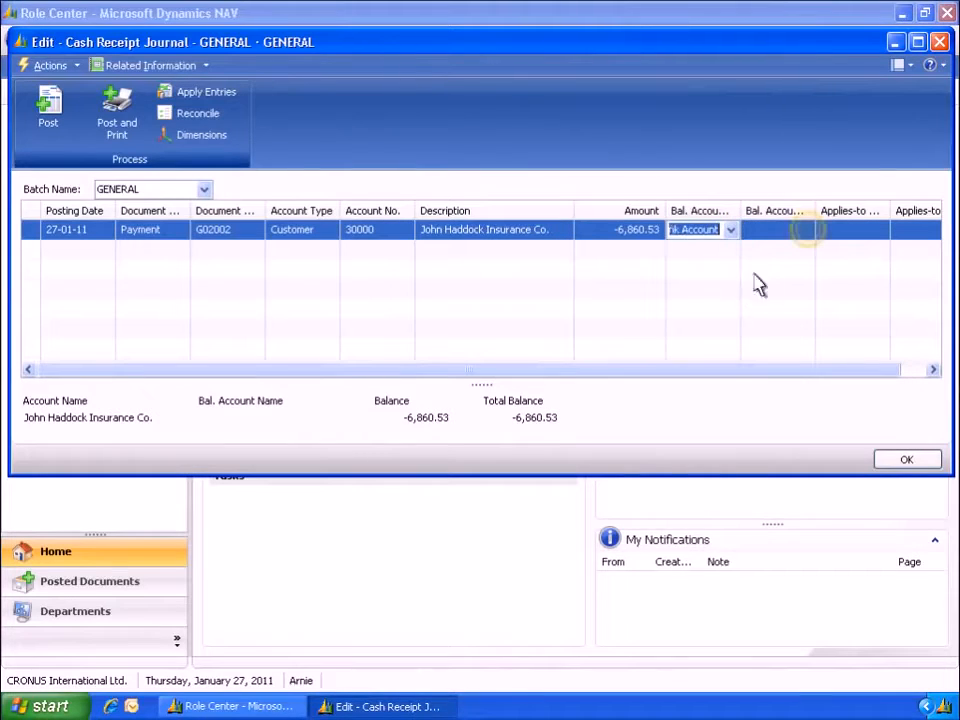
click(807, 231)
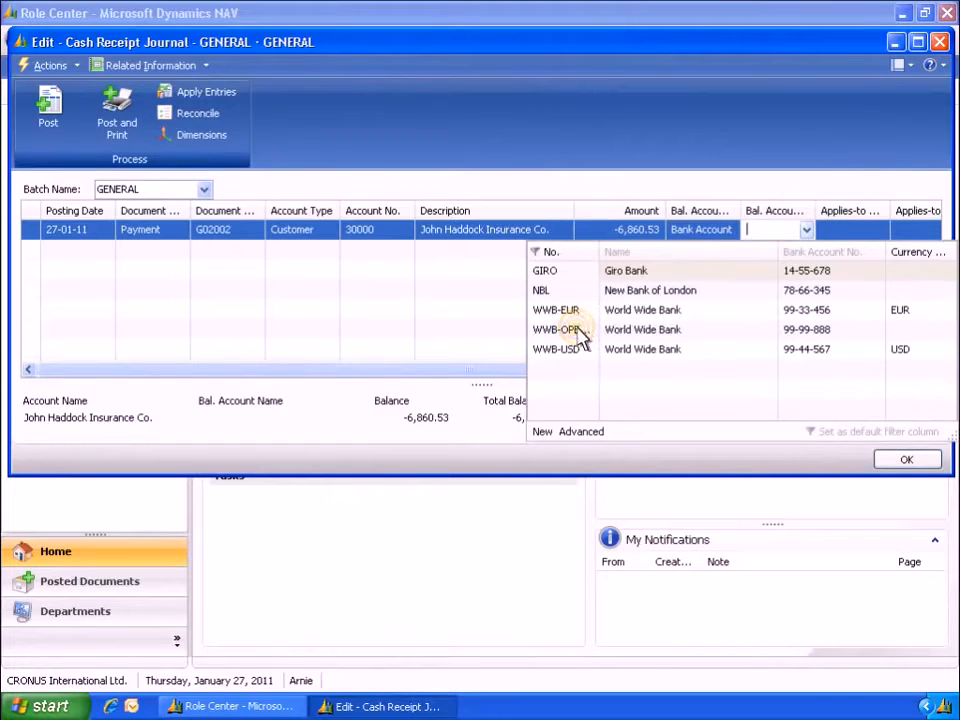
click(570, 329)
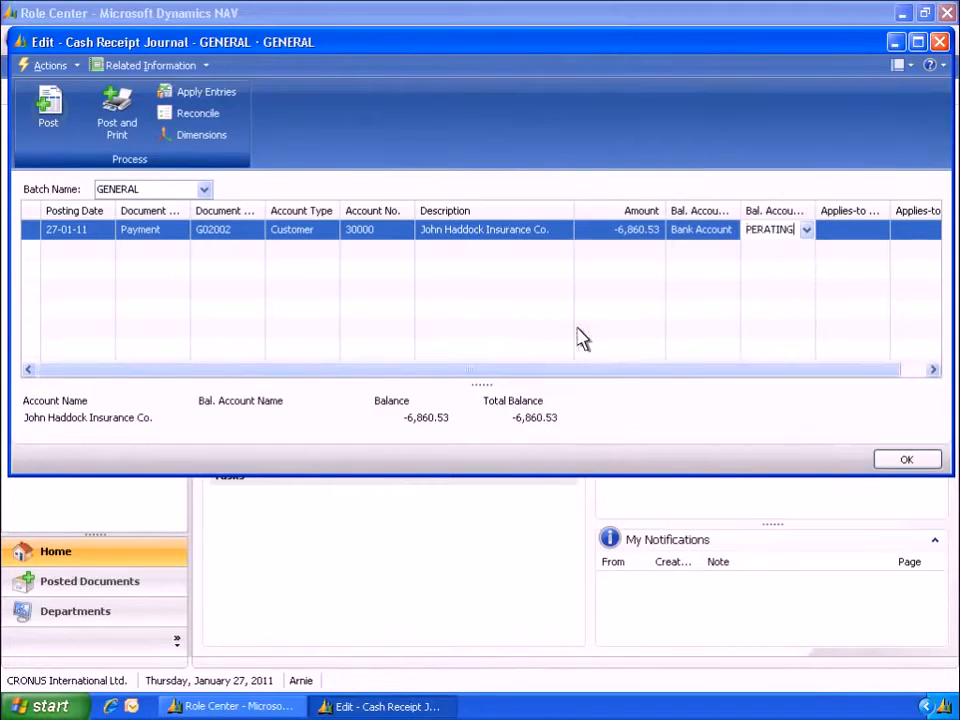
- Post the unapplied John Haddock Insurance Co. payment line and close the cash receipt journal
click(48, 118)
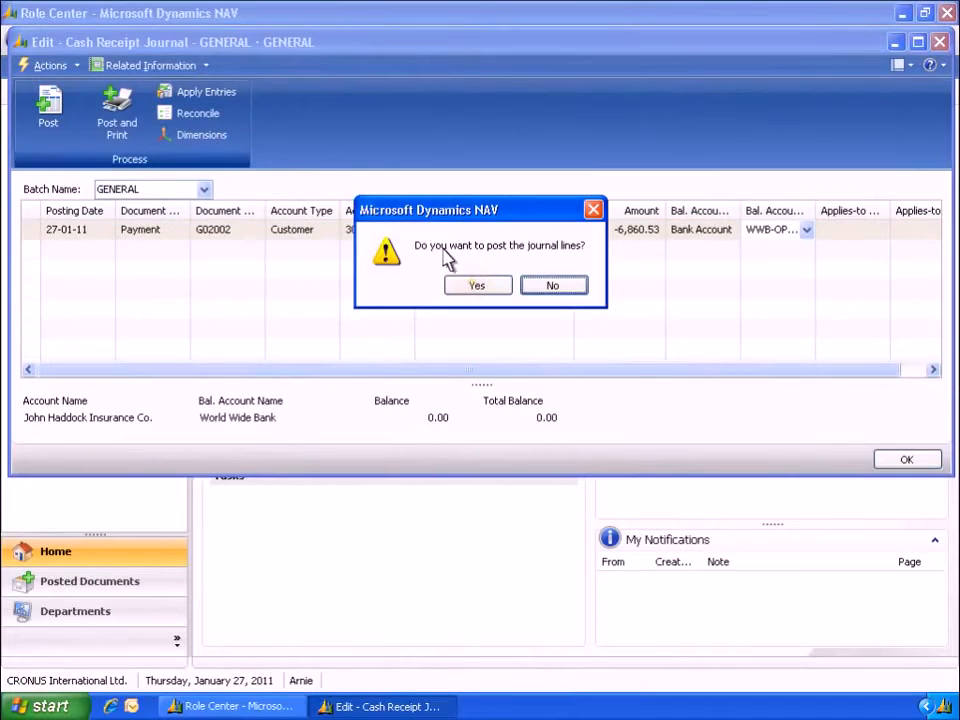
click(476, 286)
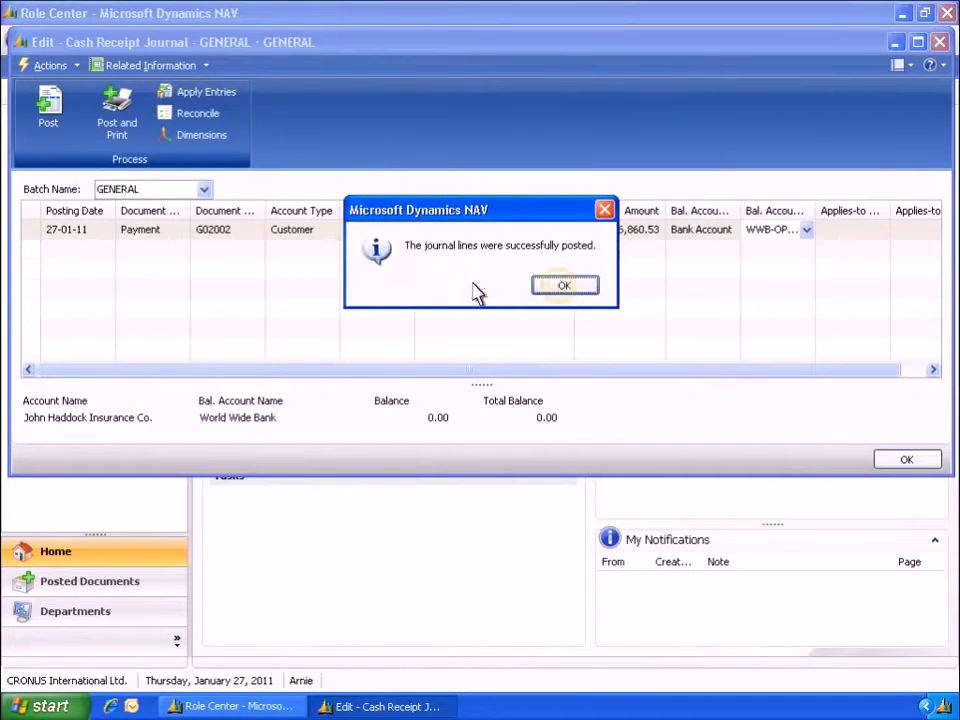
click(562, 285)
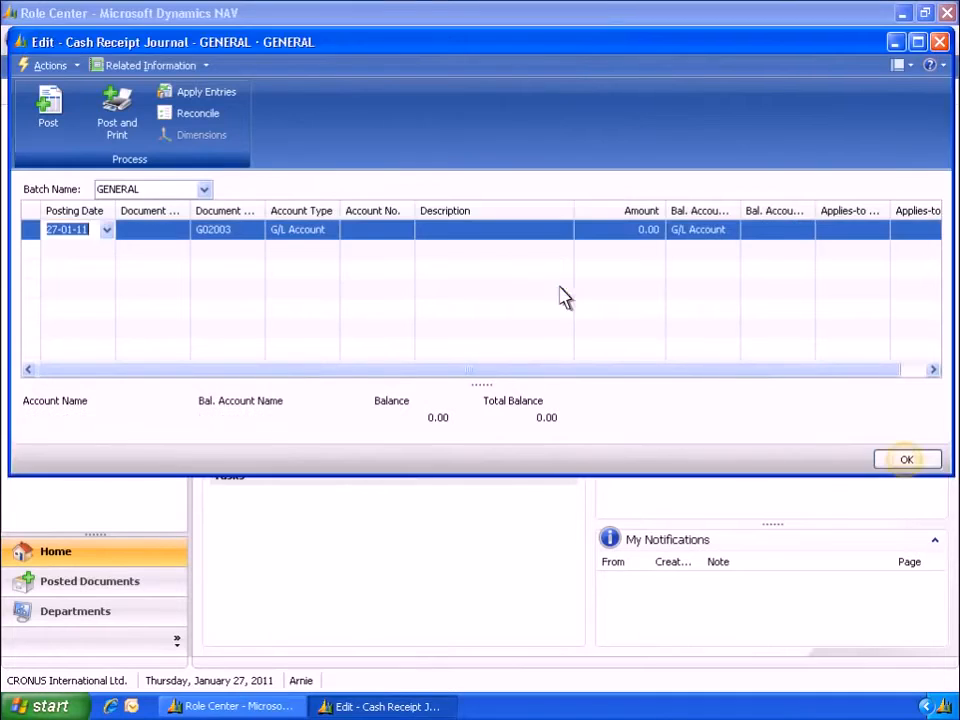
click(906, 460)
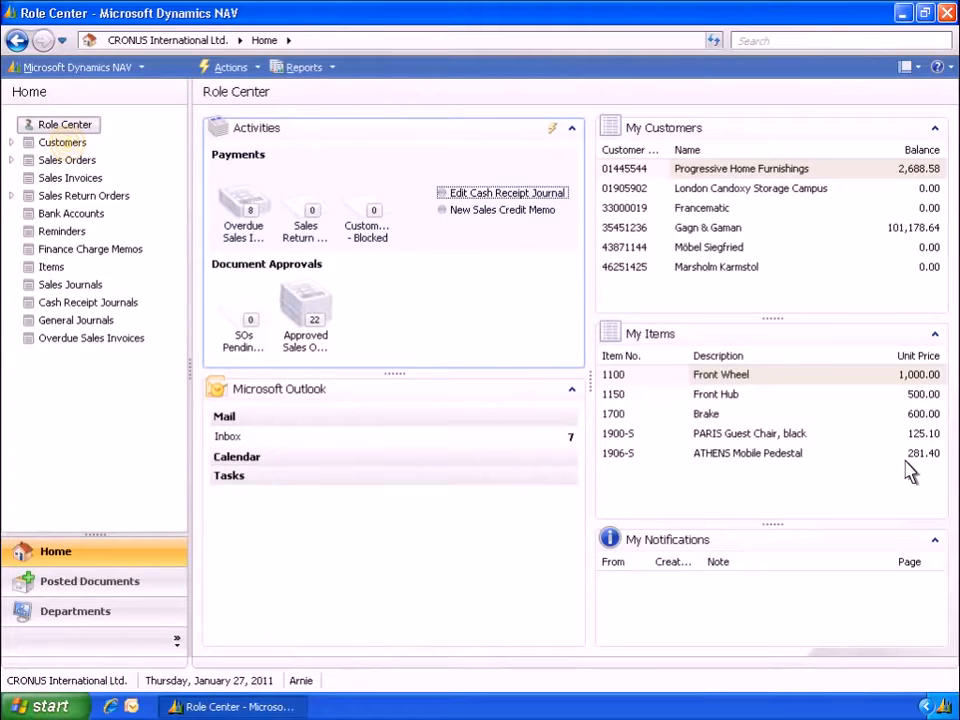
- Open the ledger entries for John Haddock Insurance Co. from the customer list
click(68, 147)
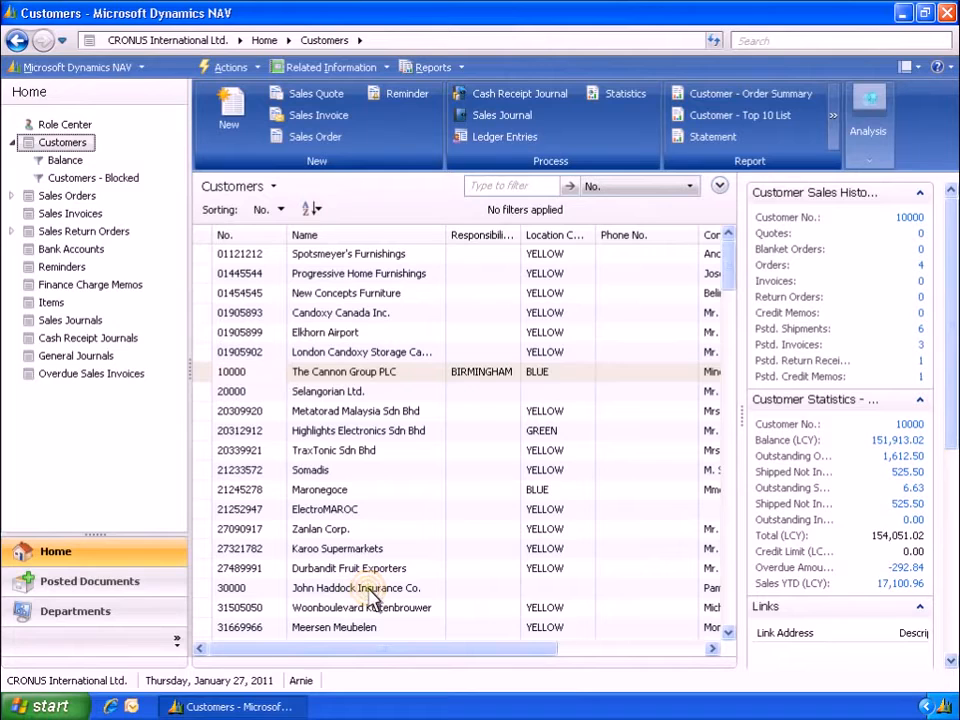
click(370, 591)
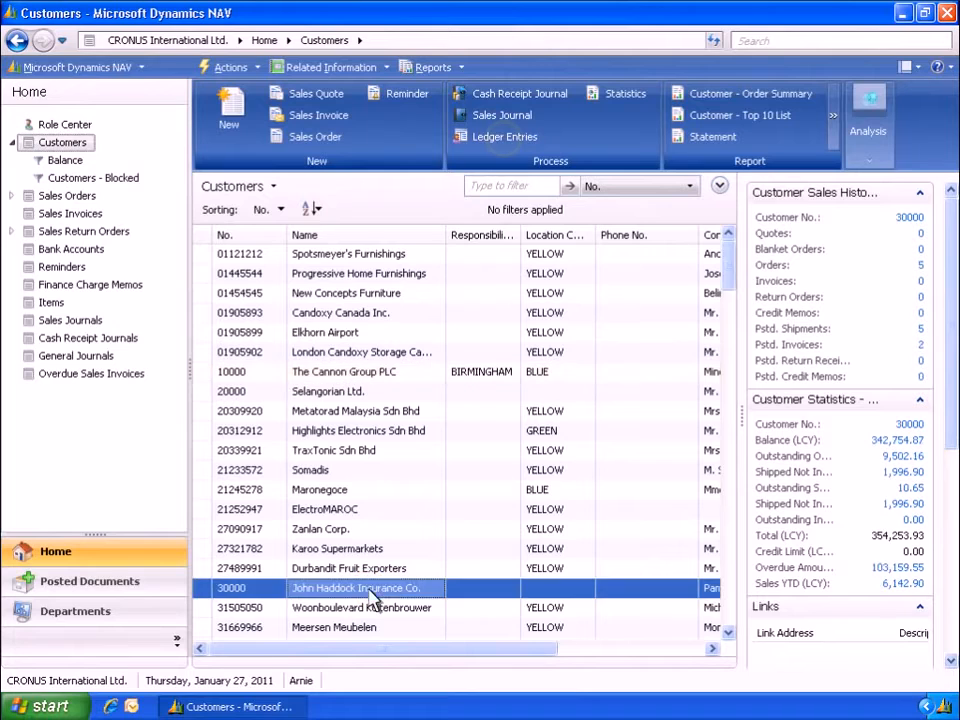
click(506, 140)
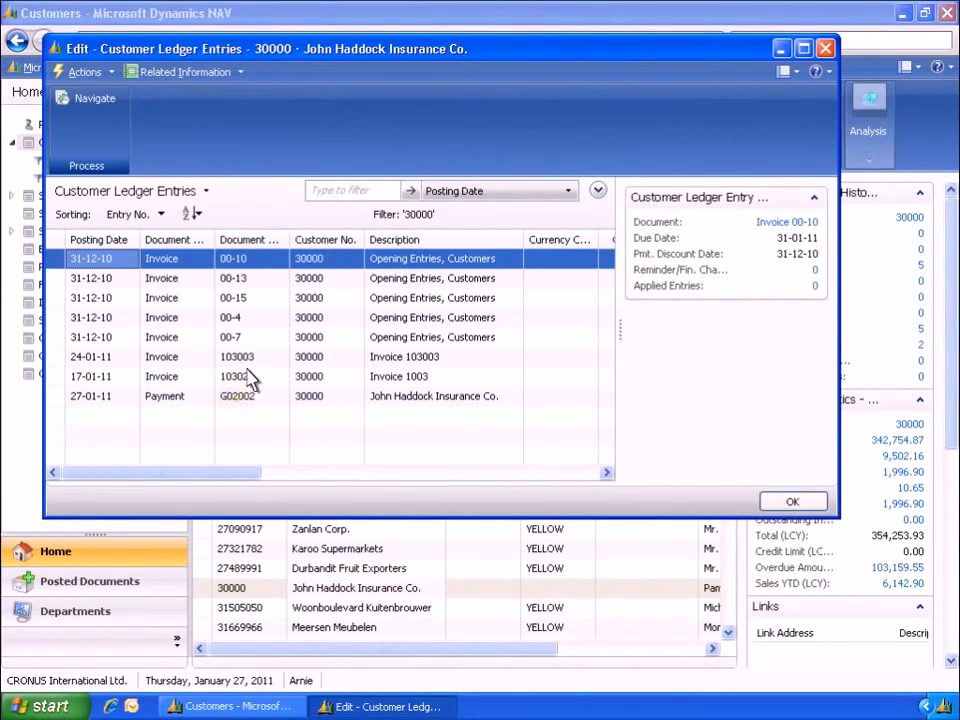
- View the detailed ledger entries of the 27-01-11 payment, then return to the customer ledger entries
click(240, 402)
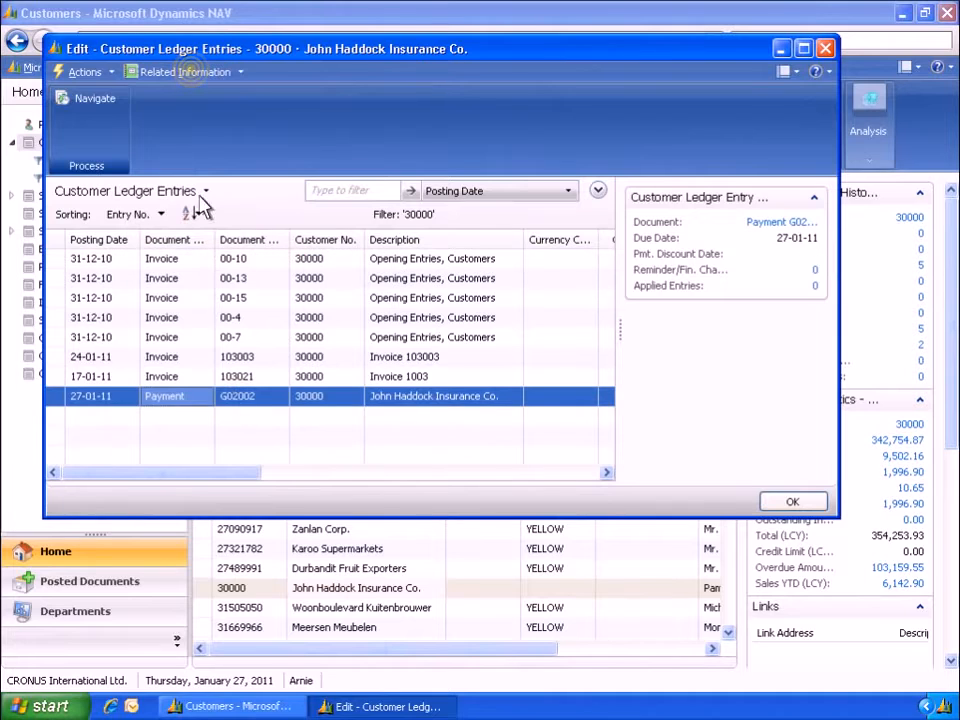
click(193, 73)
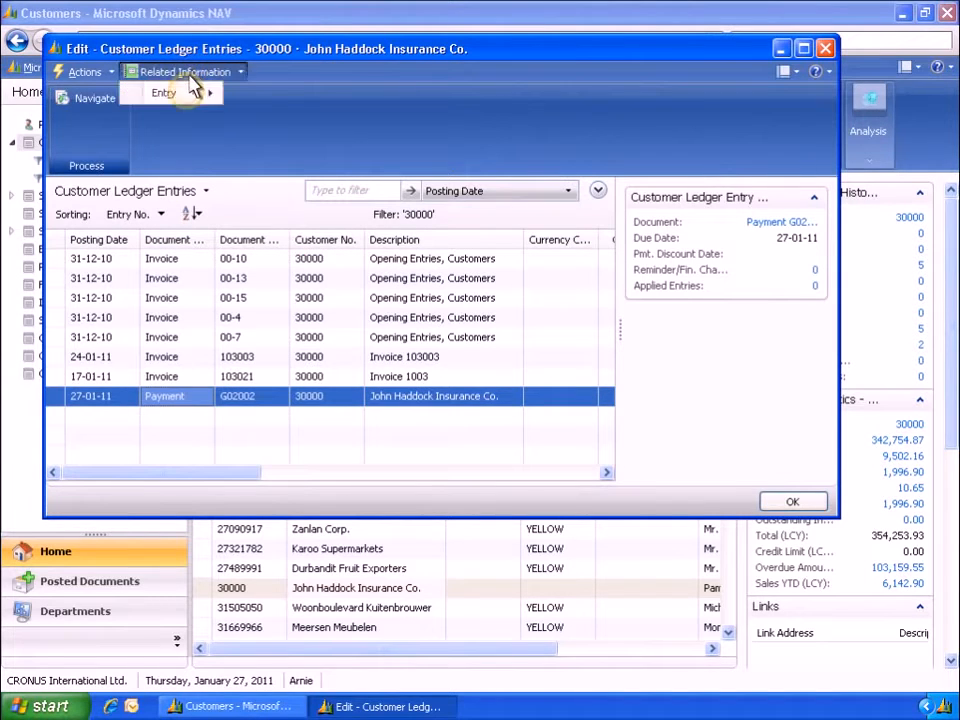
click(190, 100)
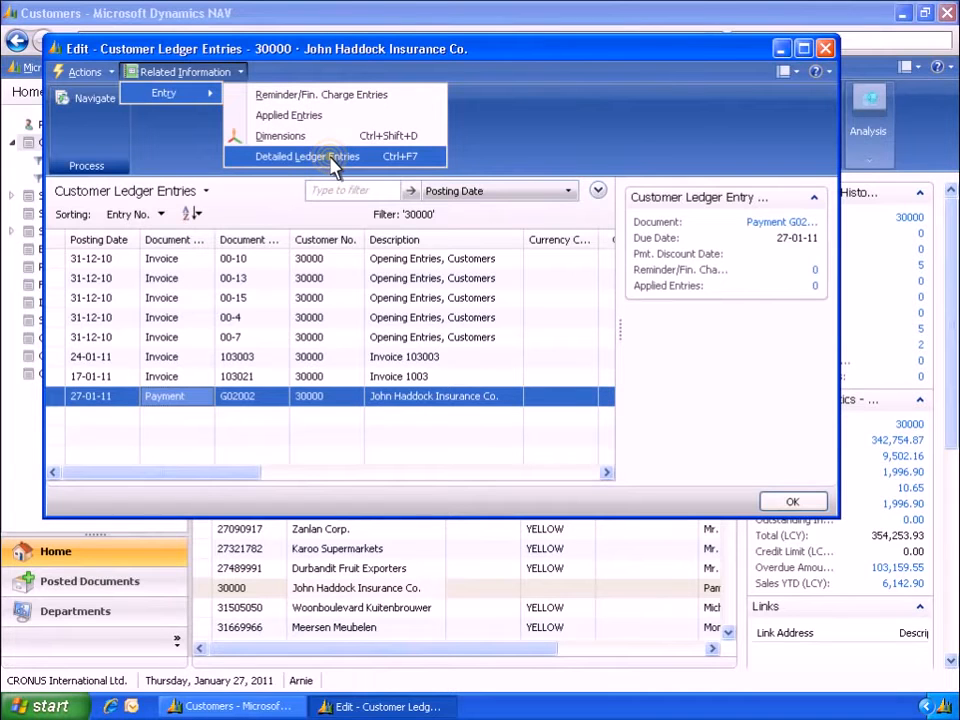
click(333, 162)
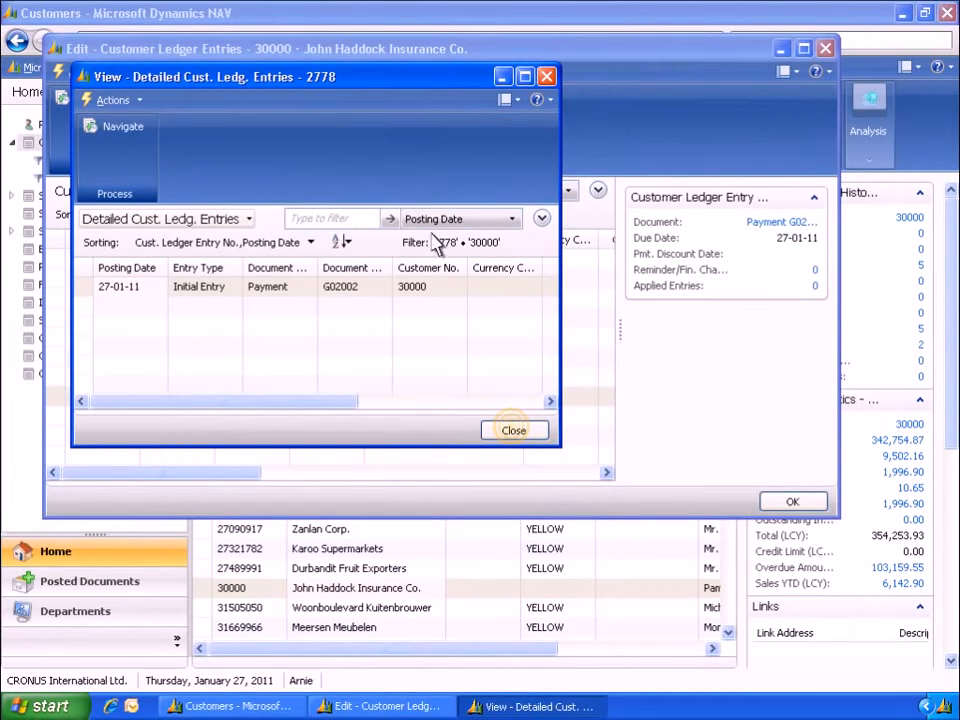
click(513, 431)
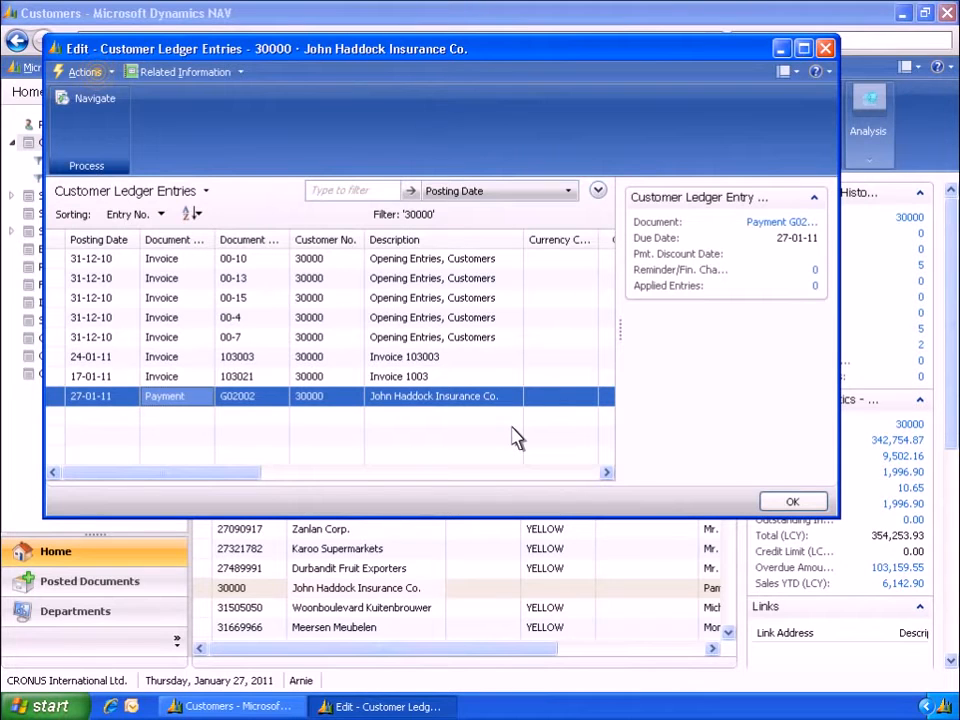
- Start applying entries to the 27-01-11 payment and set the Applies-to ID on the 24-01-11 and 17-01-11 invoices
click(99, 73)
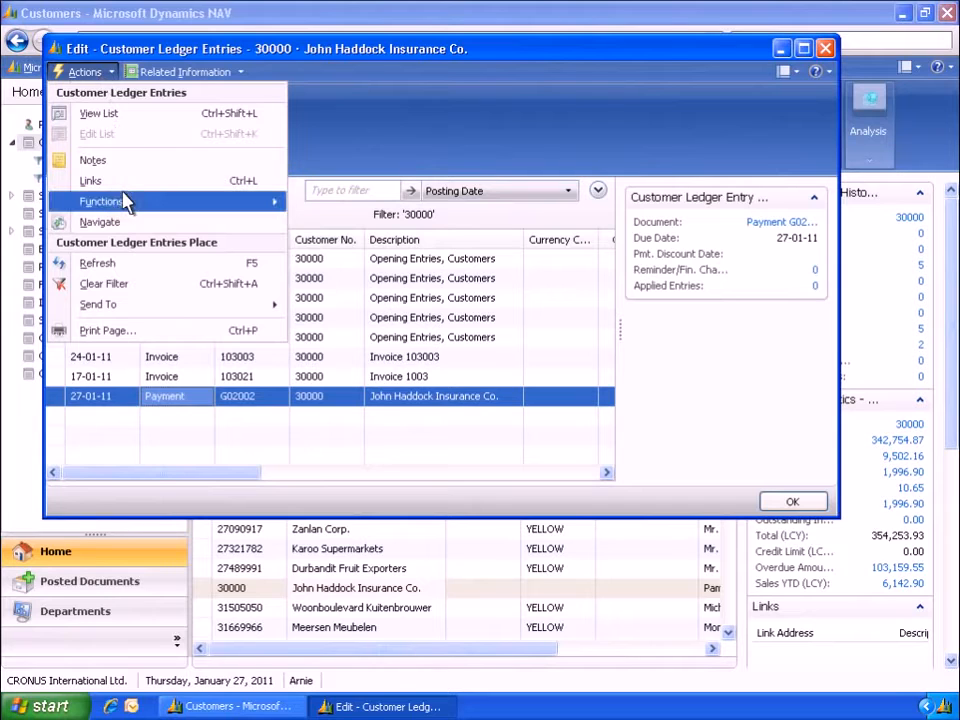
mouse_move(240, 203)
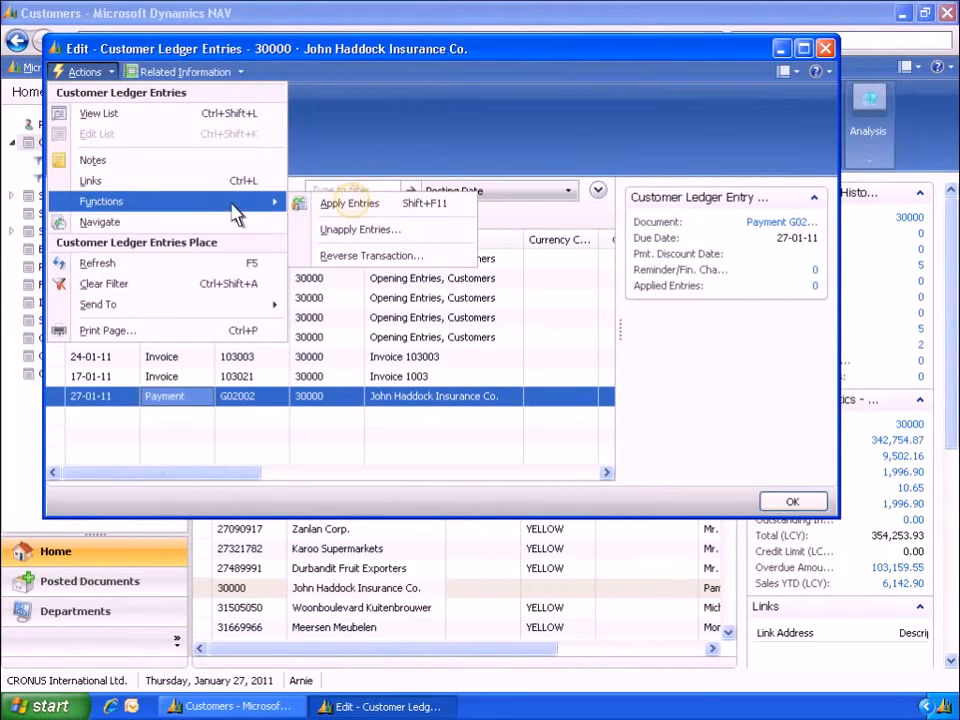
click(353, 206)
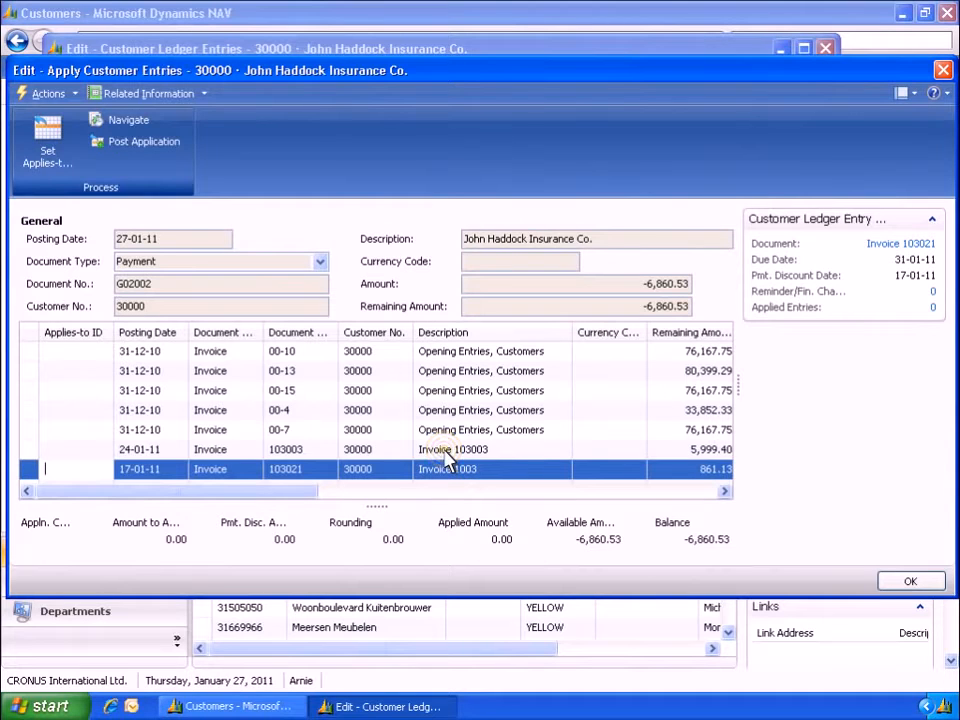
shift+click(446, 452)
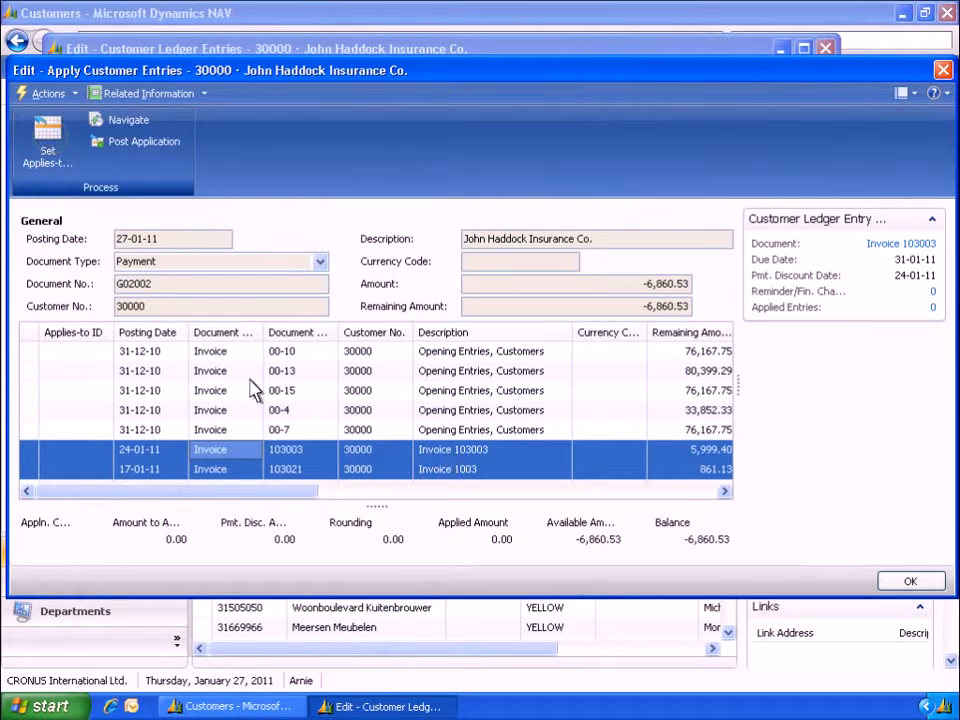
click(59, 167)
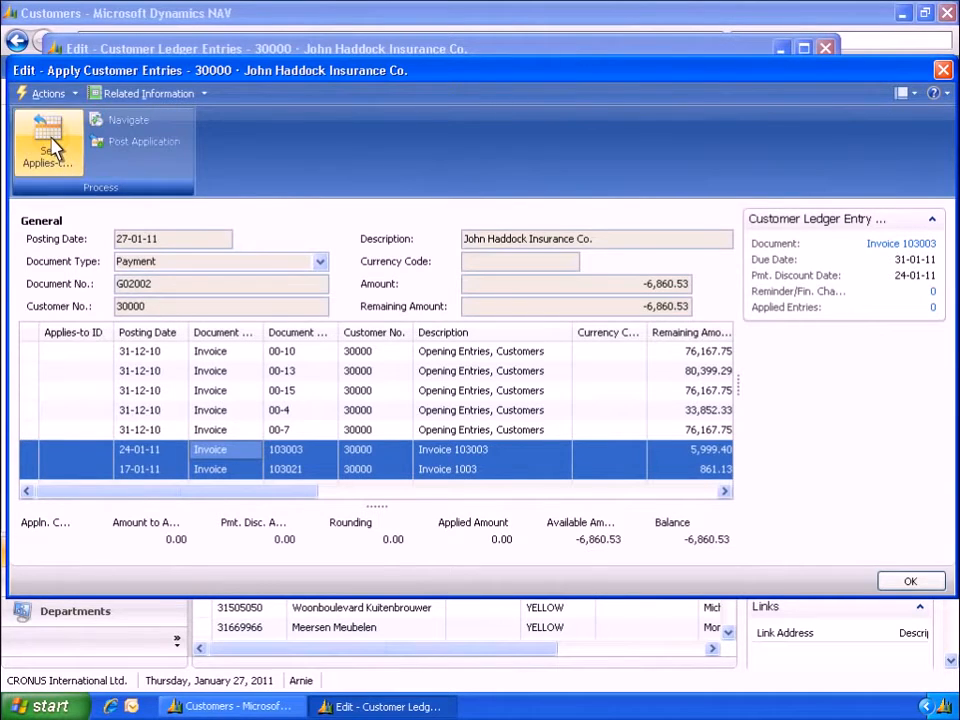
click(55, 148)
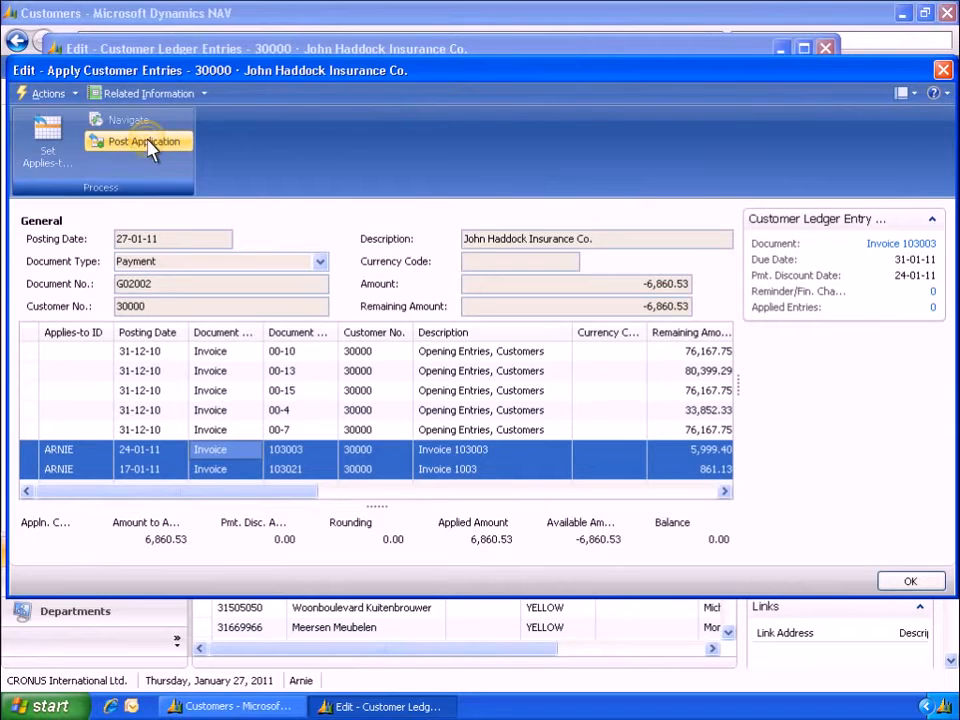
- Post the application with posting date 27-01-11 and check the Open column in the customer ledger entries
click(146, 143)
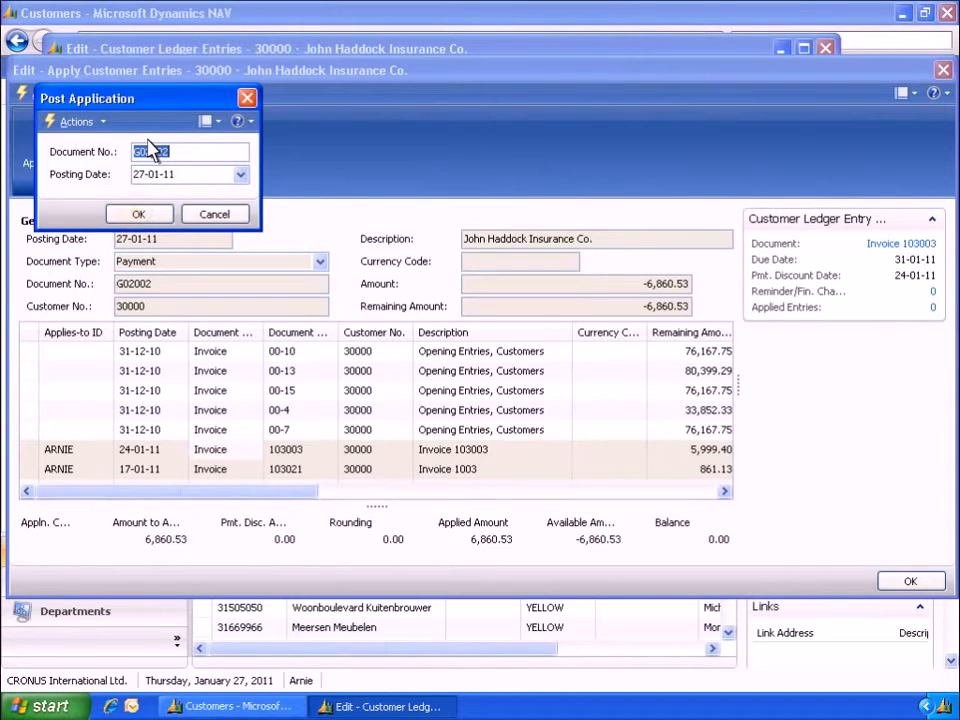
click(138, 215)
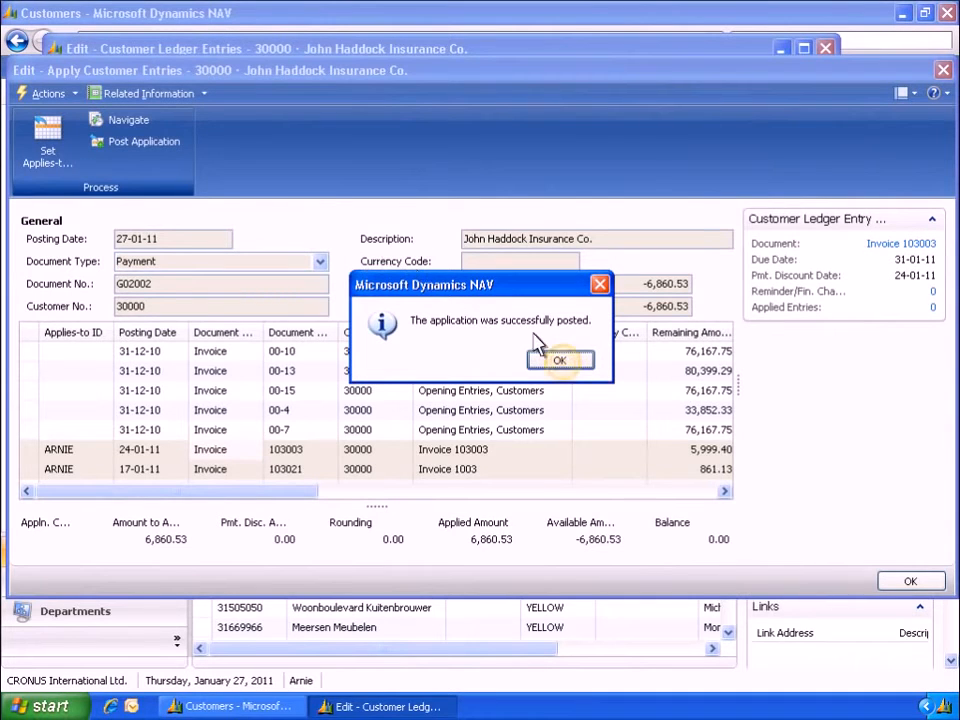
click(560, 361)
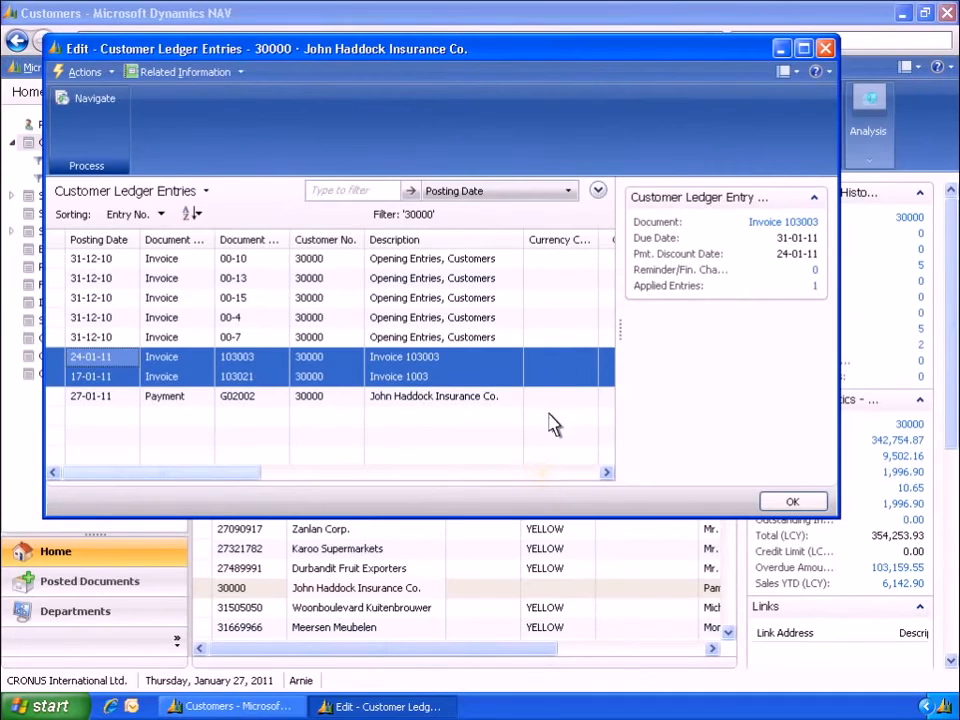
click(543, 474)
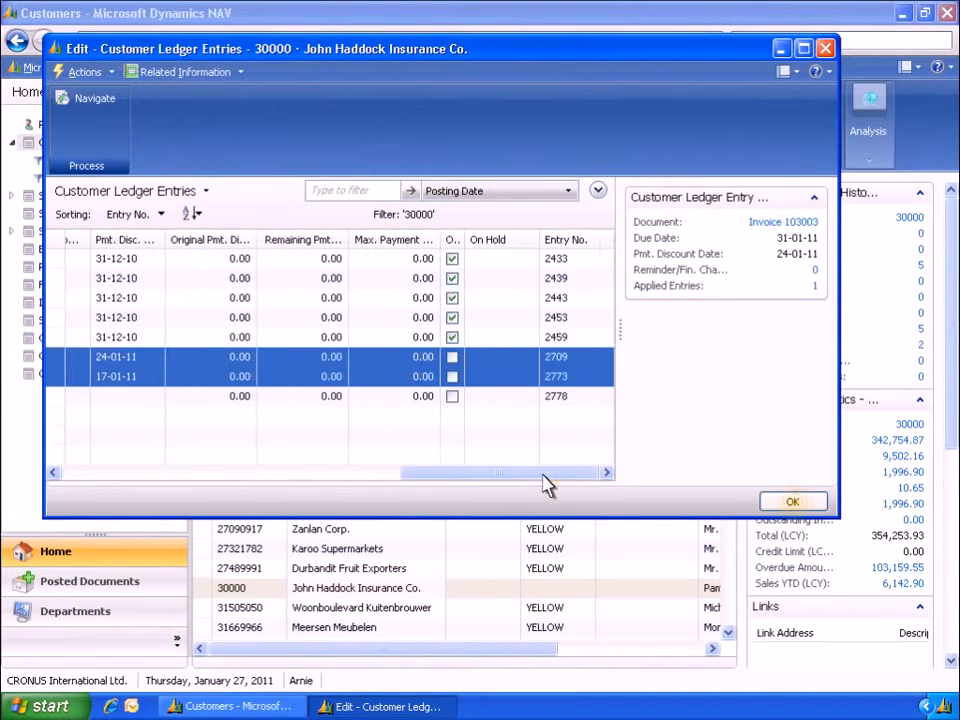
- Close the customer ledger entries, create a new sales invoice and choose the individual customer in Århus C as sell-to customer
click(792, 503)
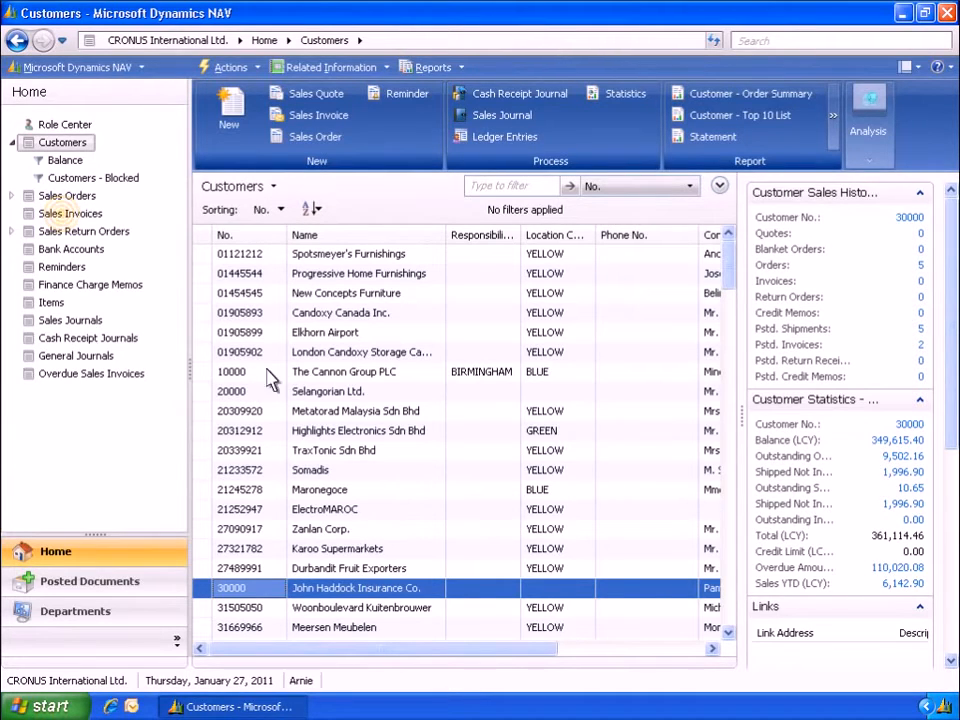
click(68, 214)
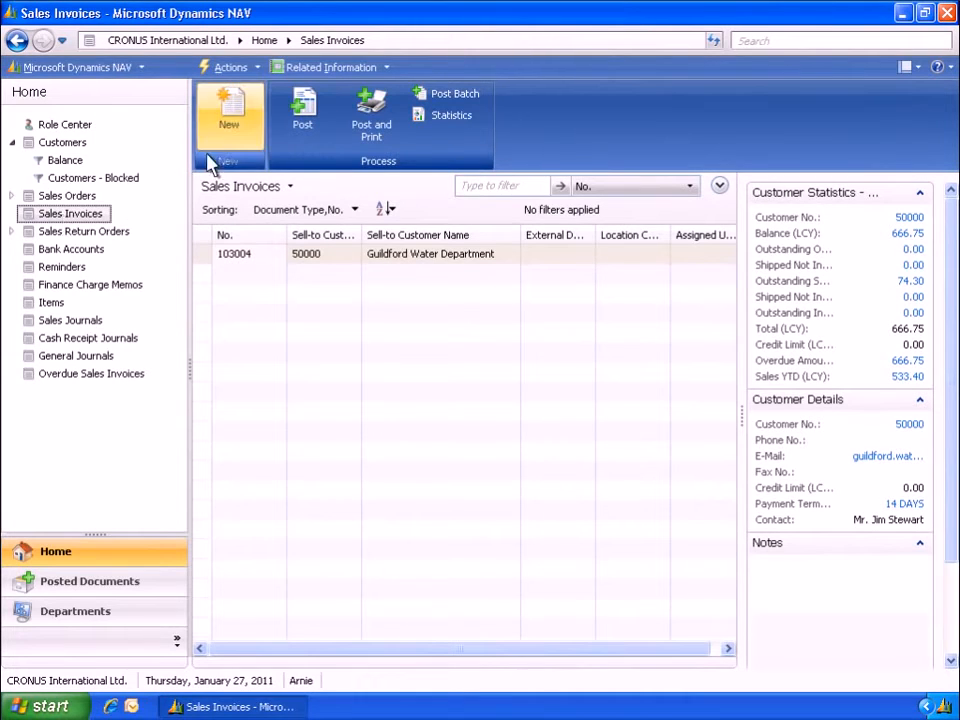
click(238, 118)
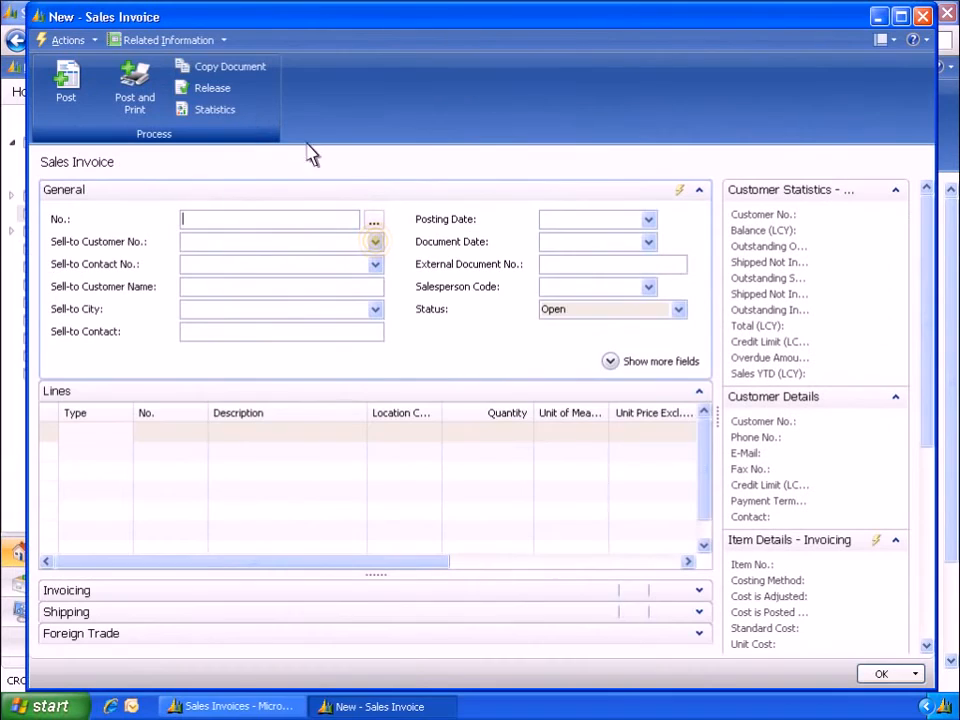
click(376, 244)
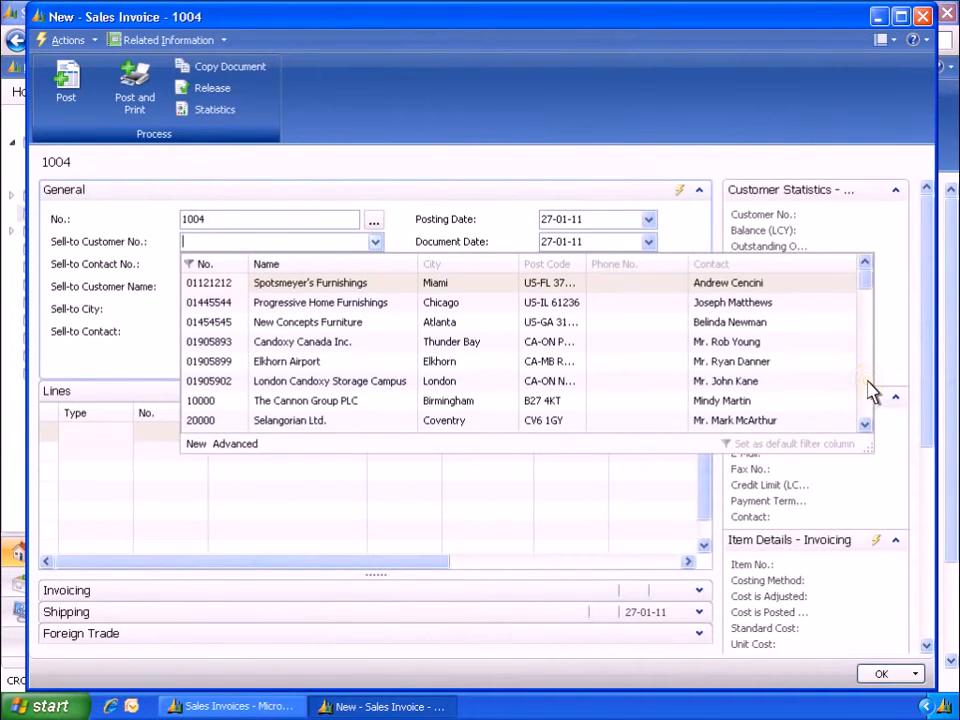
scroll(868, 388, down, 5)
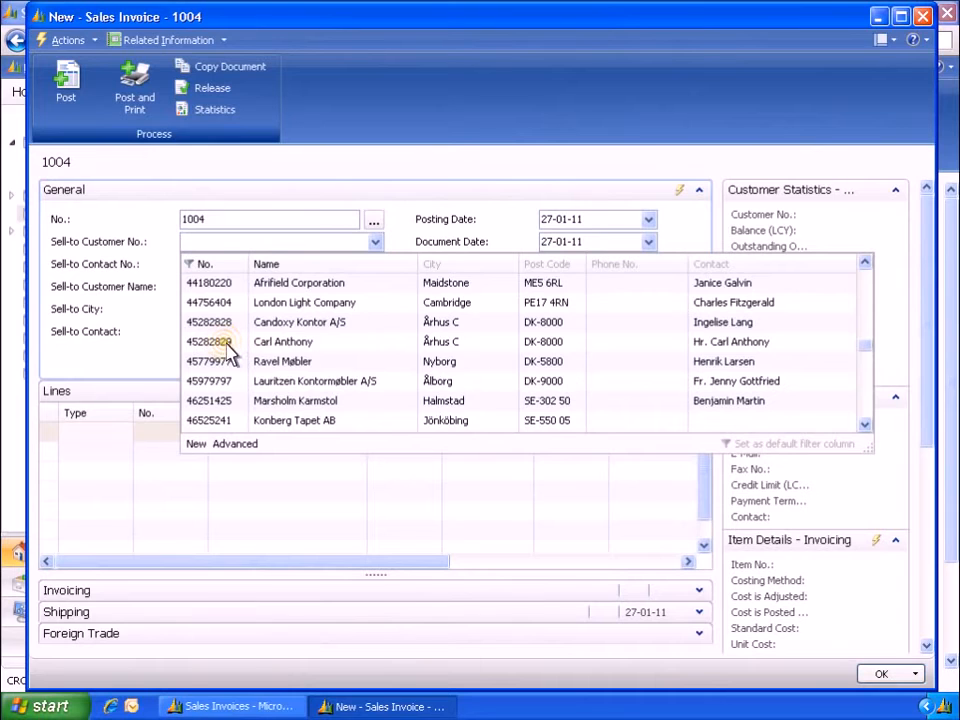
click(229, 344)
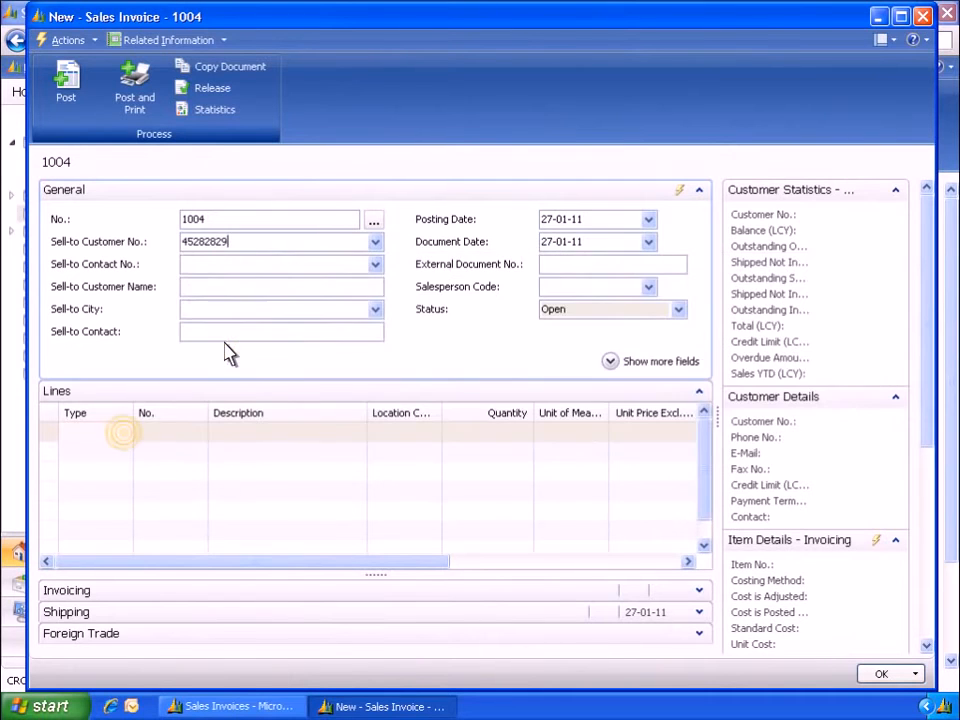
- Add an Item line for item 1000 Bicycle with quantity 1, accepting the quantity despite insufficient inventory
click(125, 433)
click(123, 433)
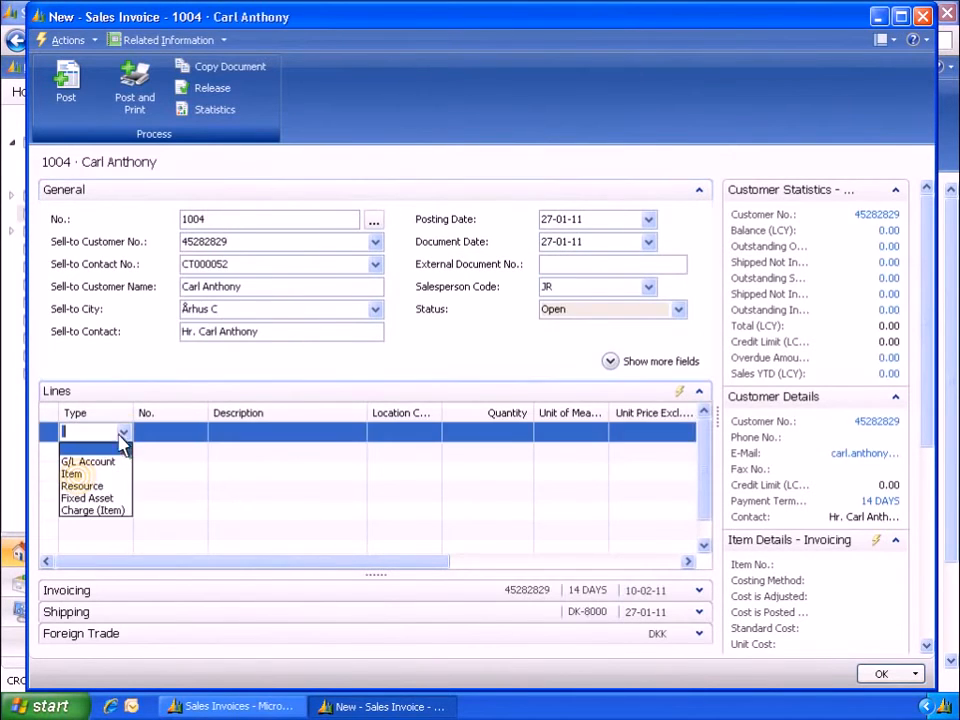
click(79, 475)
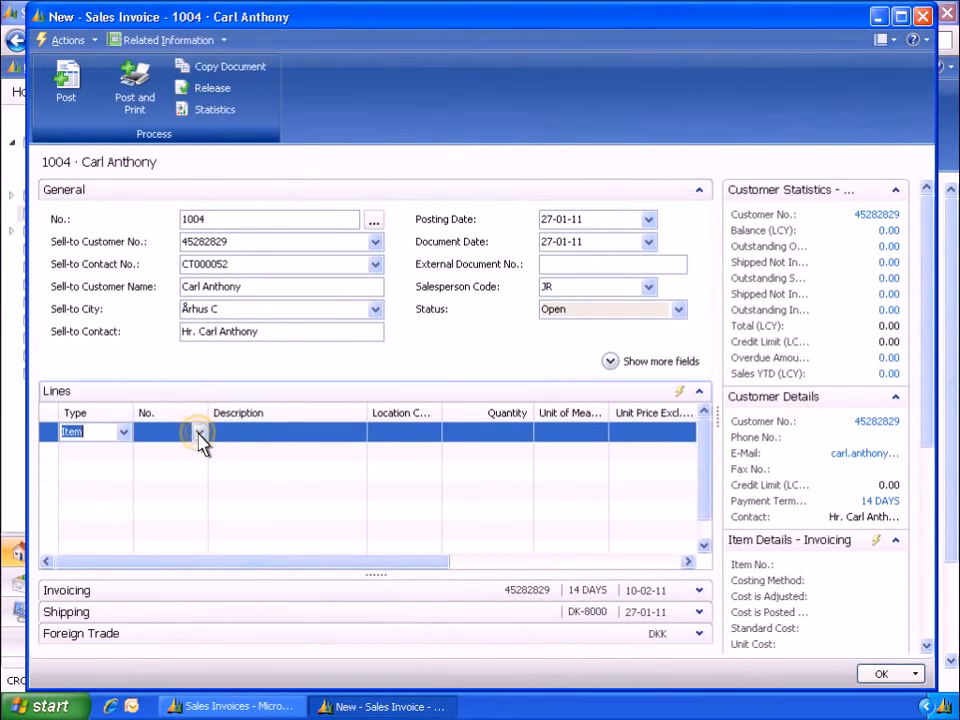
click(199, 434)
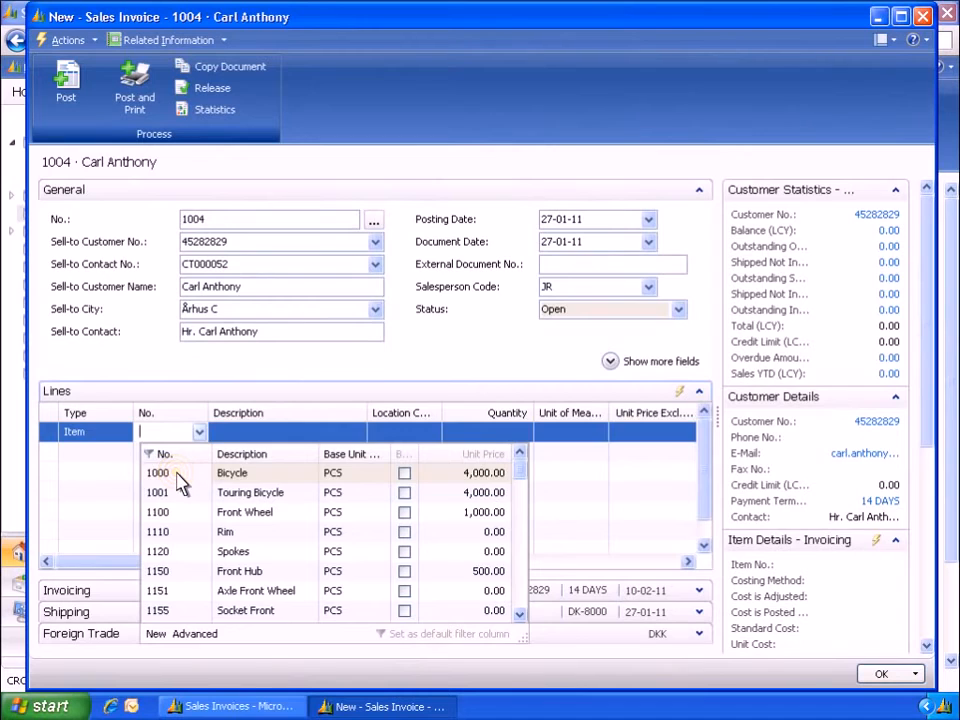
click(178, 473)
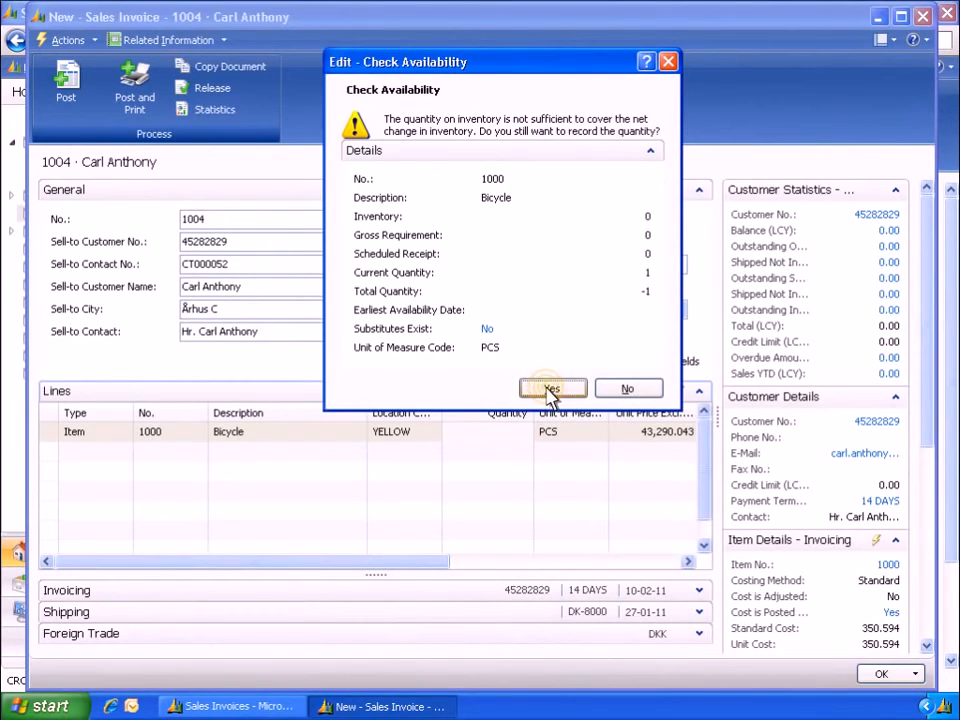
click(550, 389)
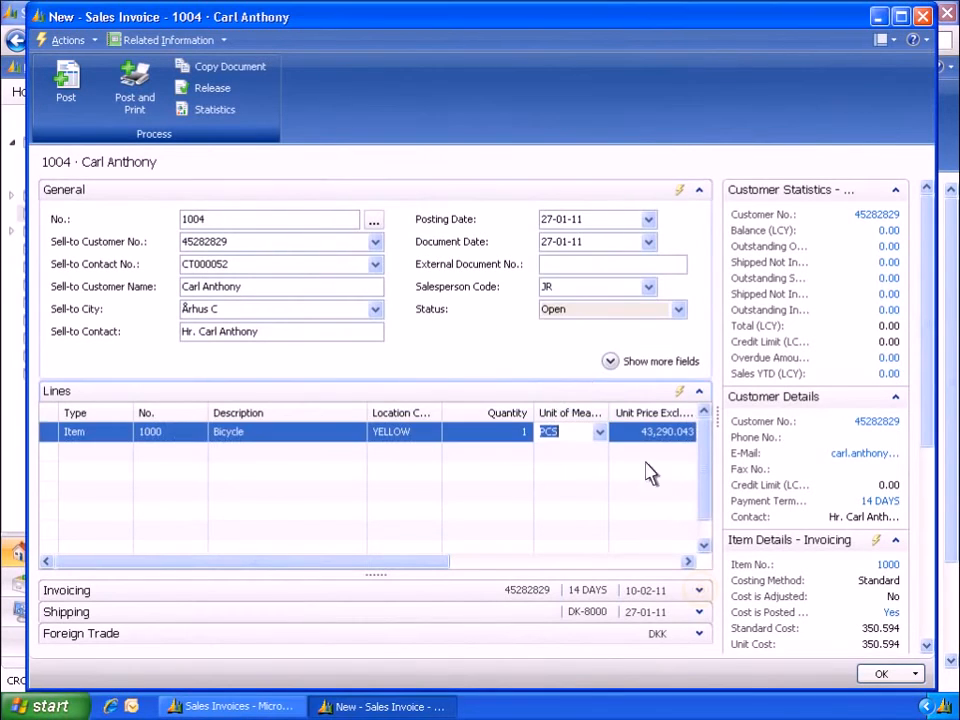
- Set the invoice's Payment Method Code to CASH in the invoicing details and close the invoice
click(699, 591)
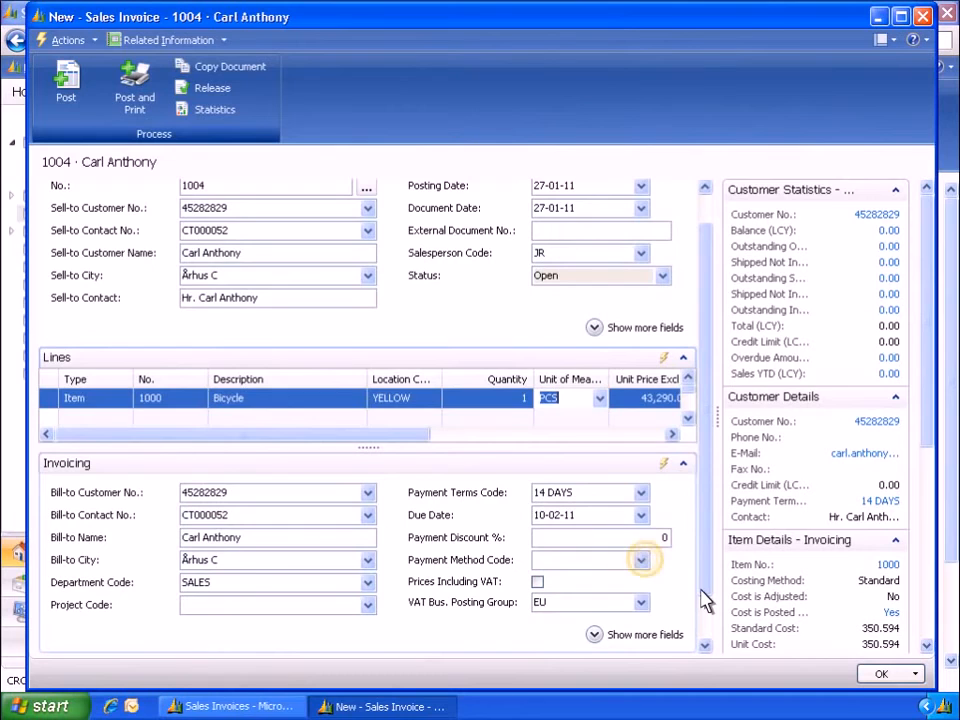
click(643, 561)
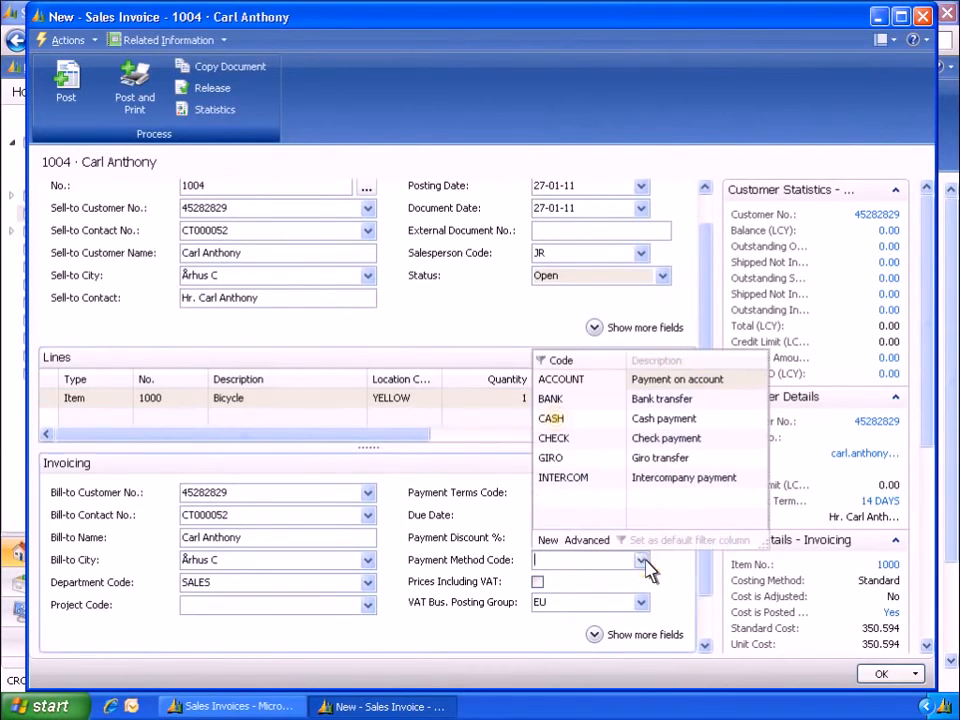
click(550, 420)
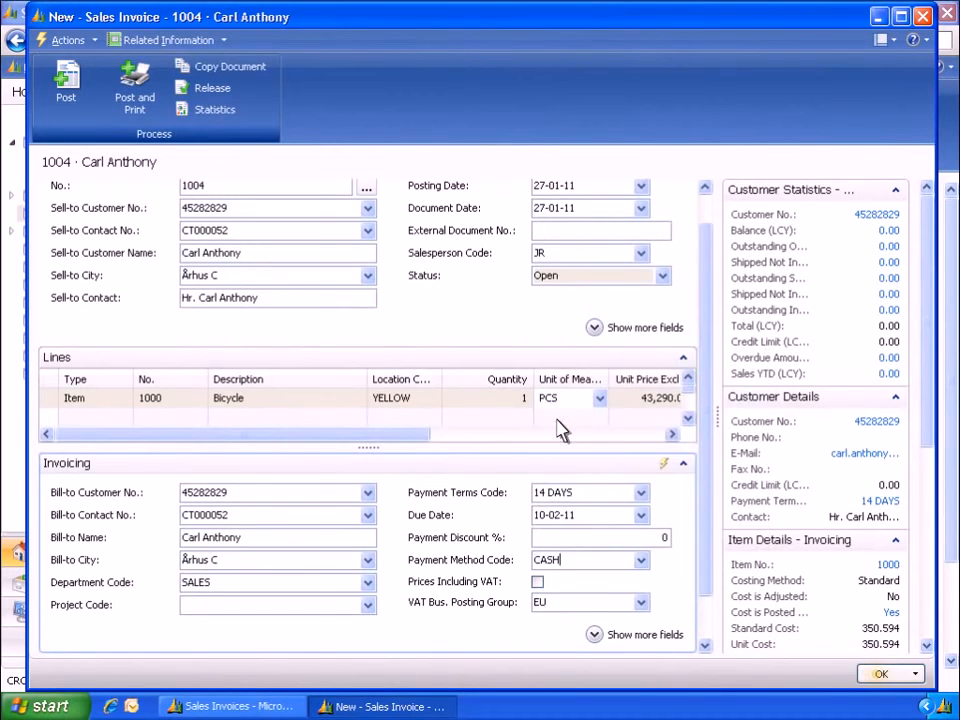
click(880, 674)
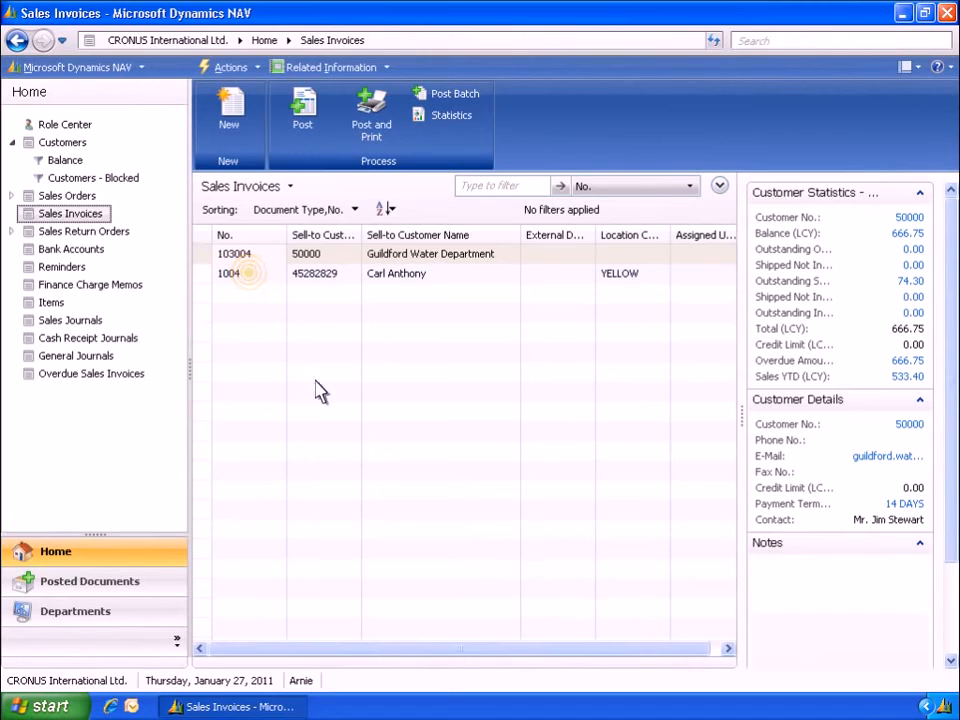
- Post the new cash sales invoice from the sales invoice list
click(252, 276)
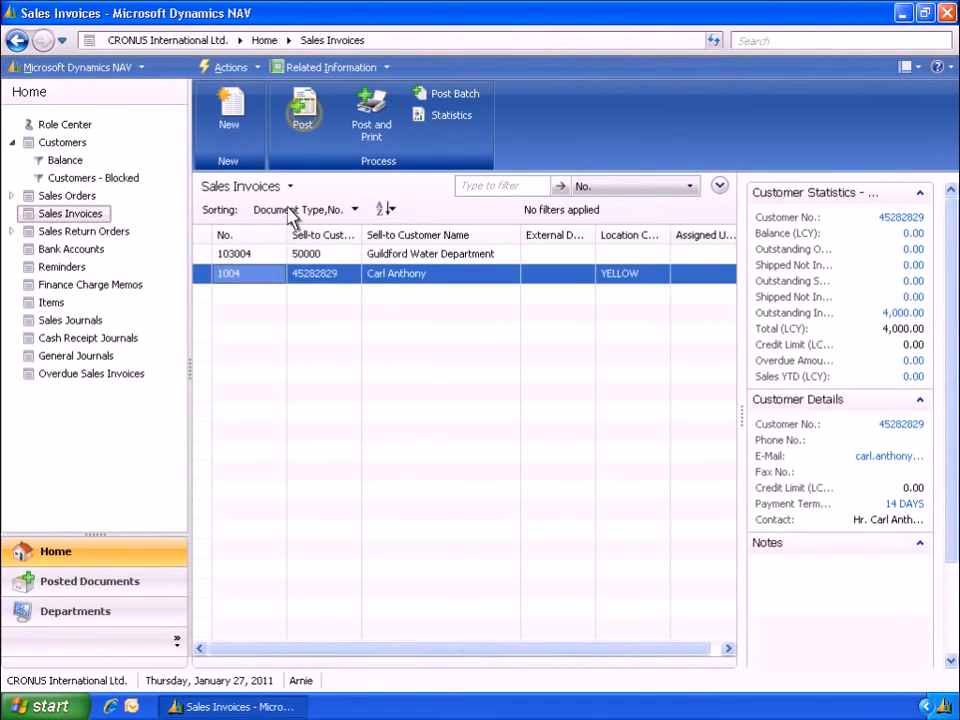
click(305, 118)
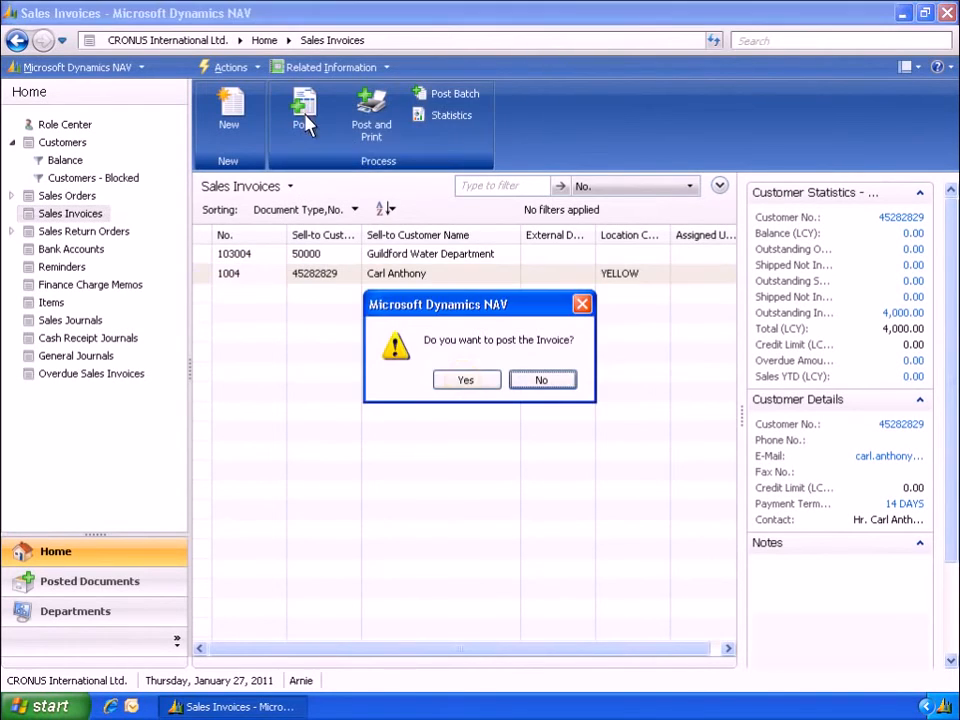
click(466, 382)
- Filter the customer list by the customer number used on the posted cash invoice
click(64, 144)
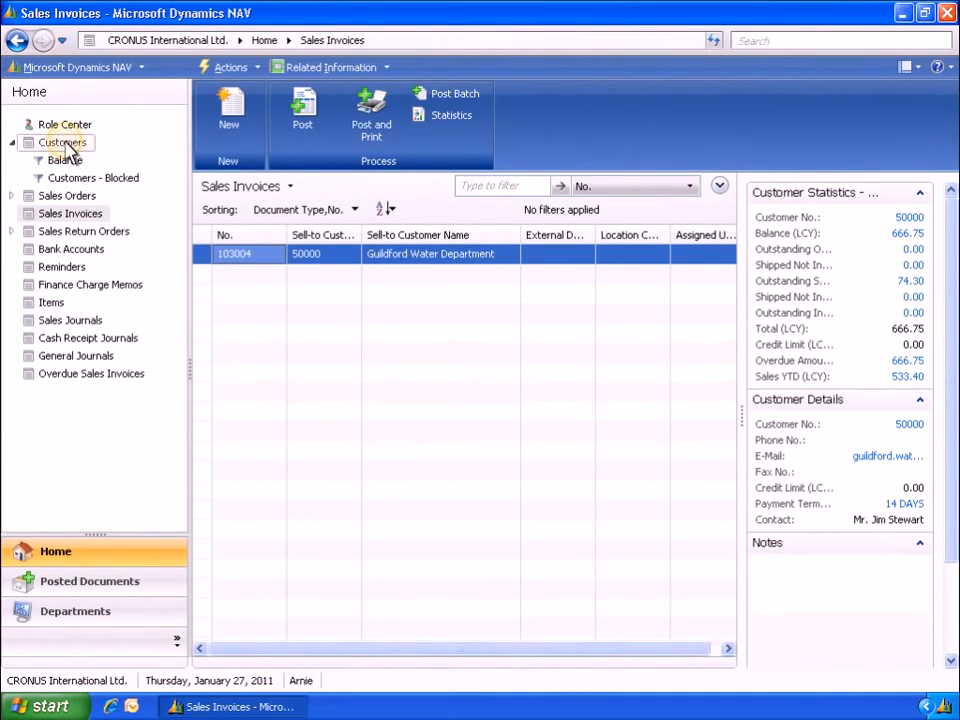
click(497, 193)
text(45282829)
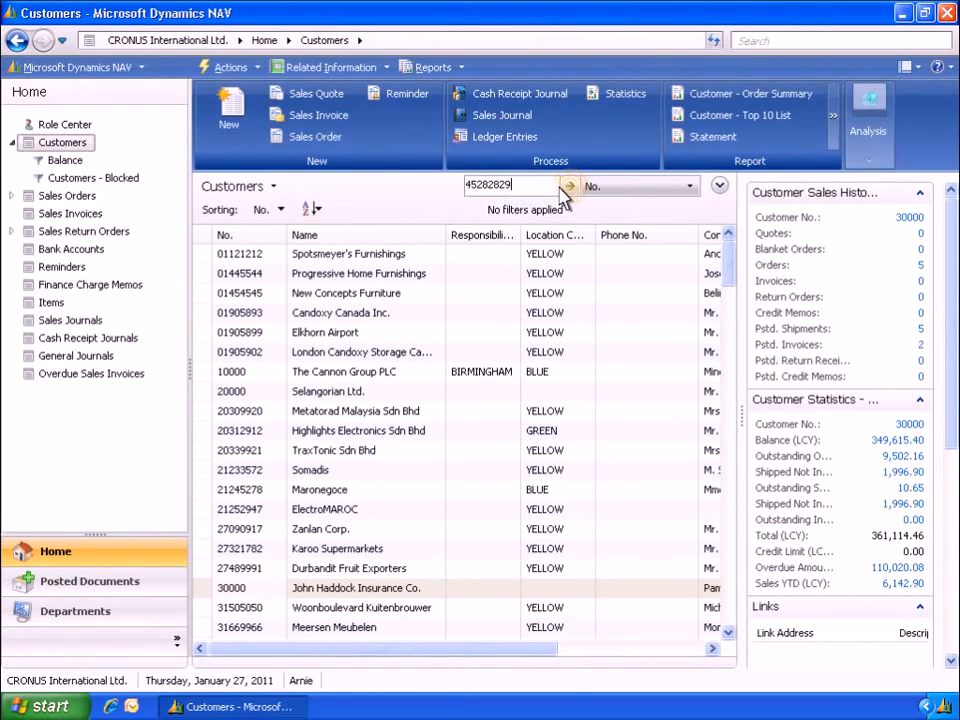
click(570, 187)
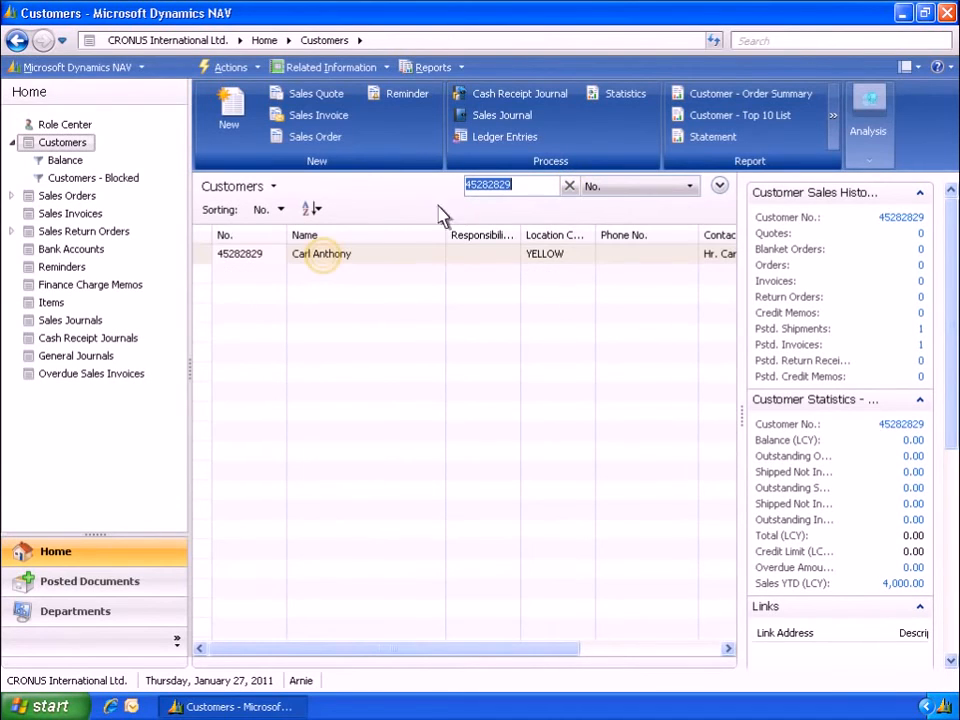
- Review the filtered customer's ledger entries for the cash invoice, then return to the Role Center
click(325, 257)
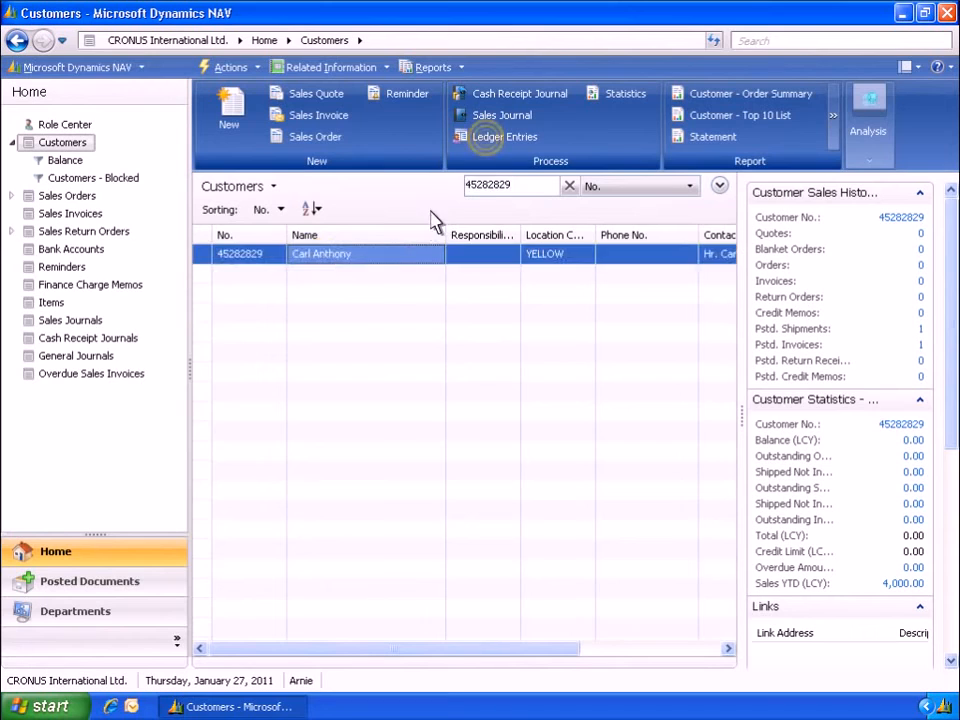
click(488, 140)
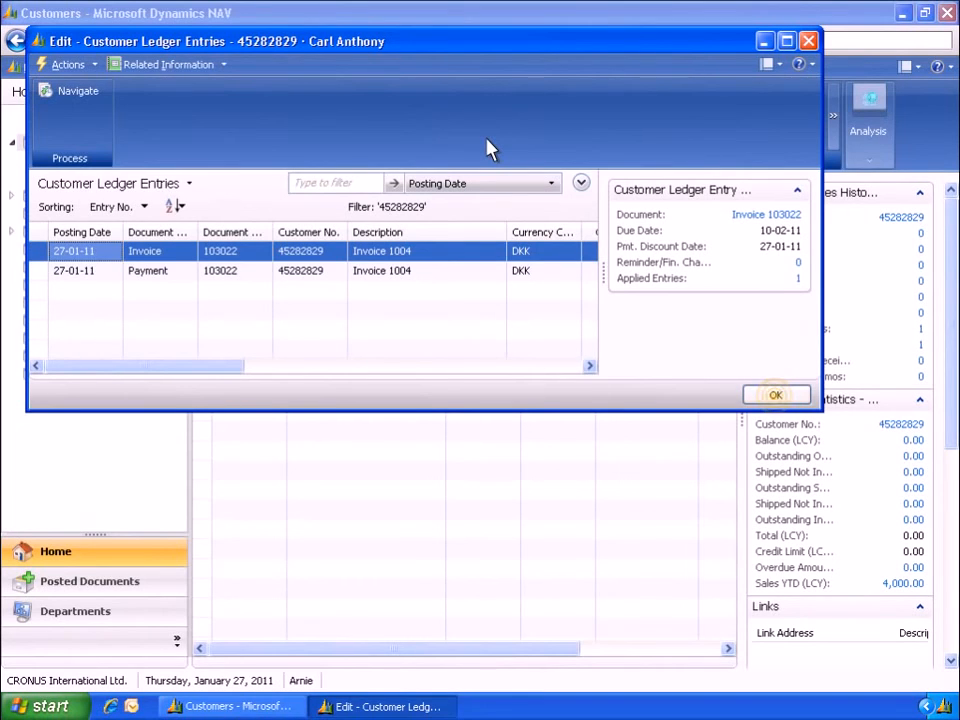
click(776, 396)
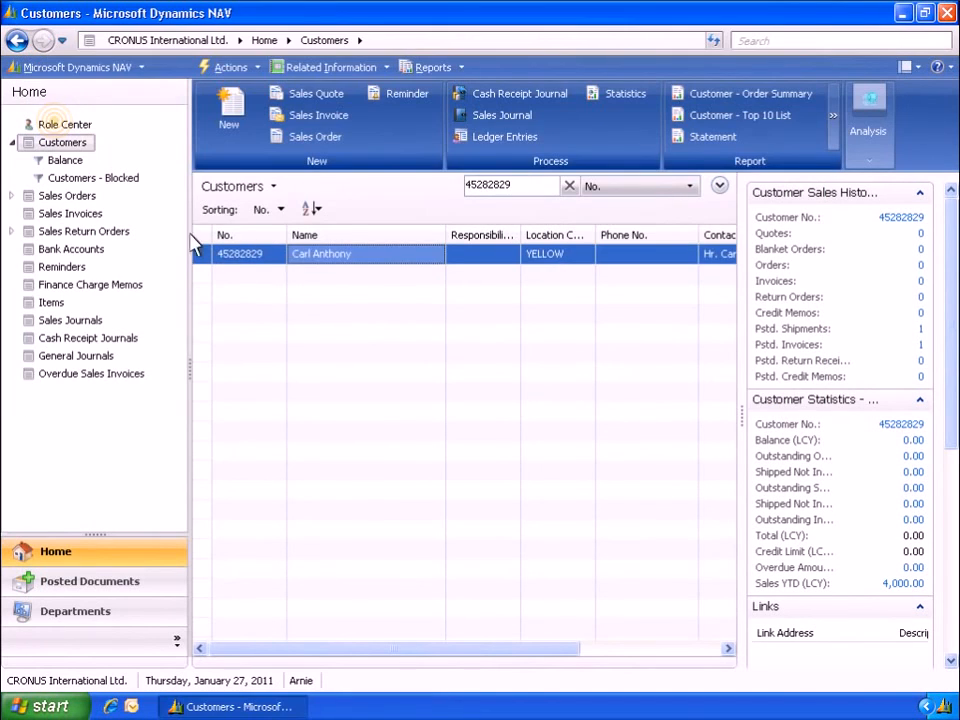
click(60, 126)
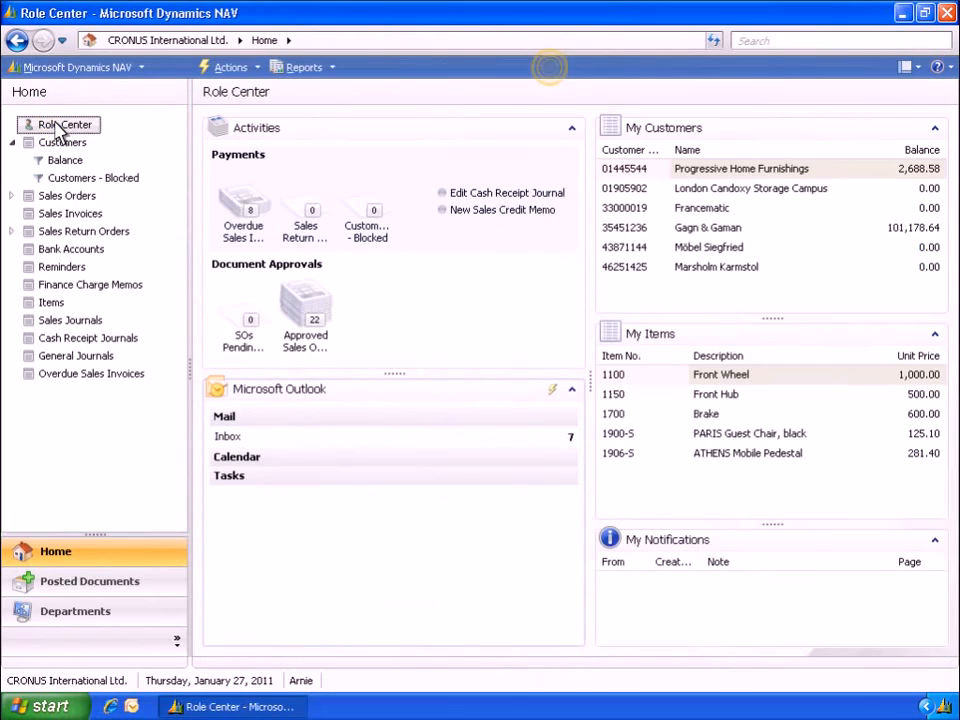